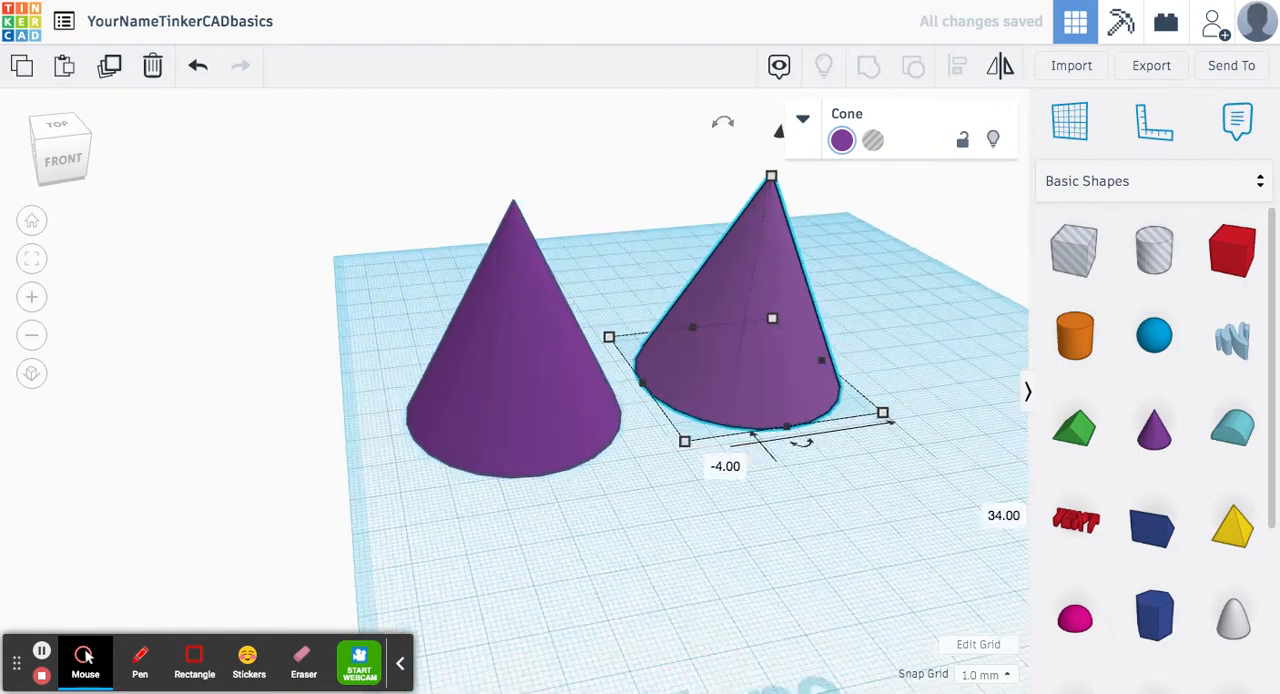
# Step: Resize the second cone to 40 mm in length, width and height
pyautogui.scroll(-5, 685, 343)
pyautogui.scroll(4, 615, 366)
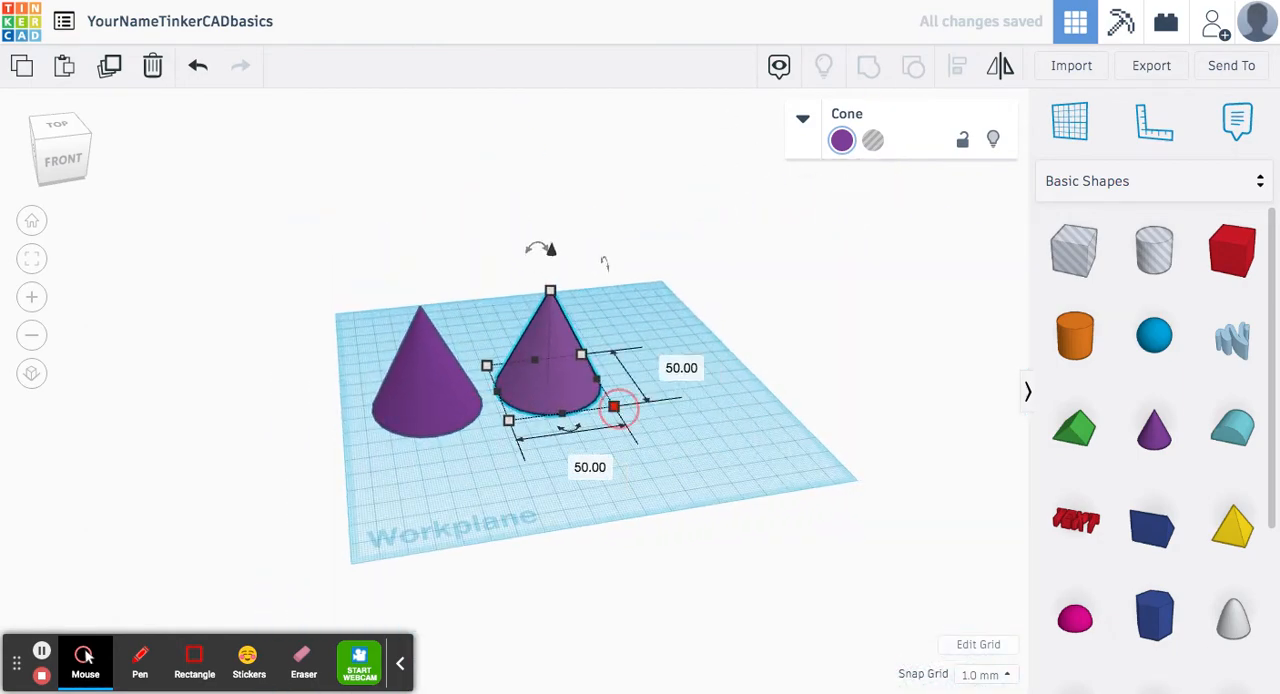
pyautogui.click(681, 368)
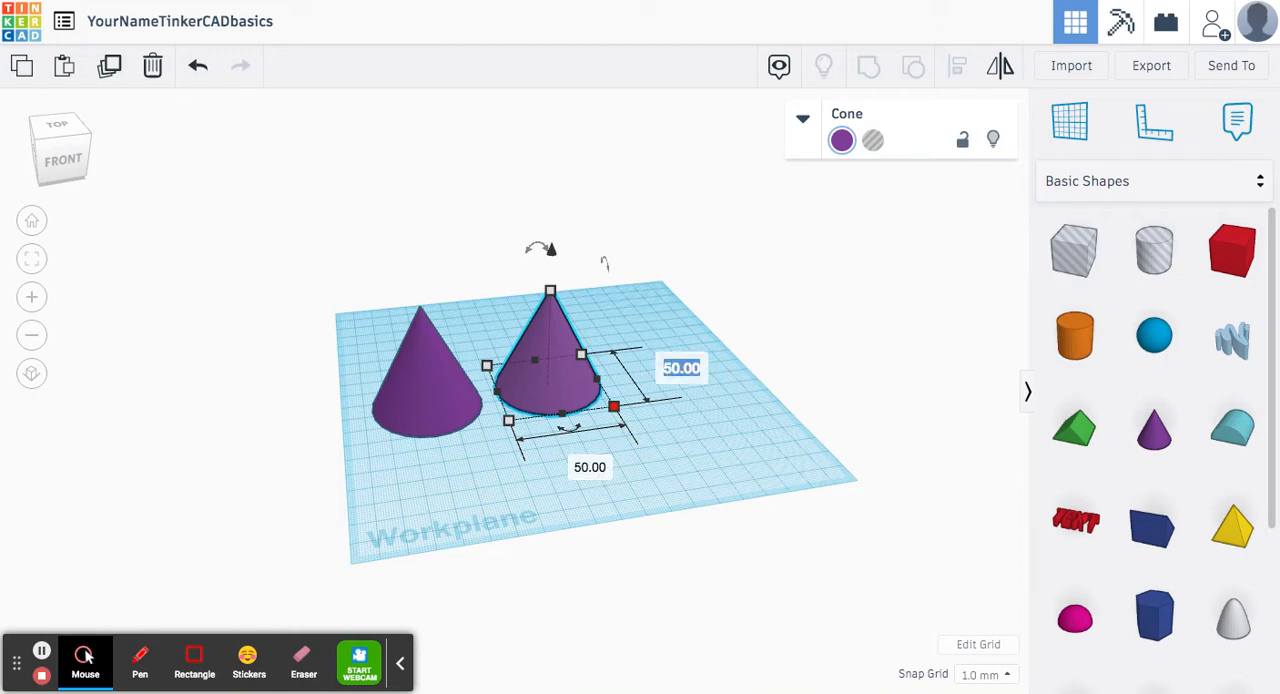
pyautogui.write('40')
pyautogui.press('Return')
pyautogui.click(583, 454)
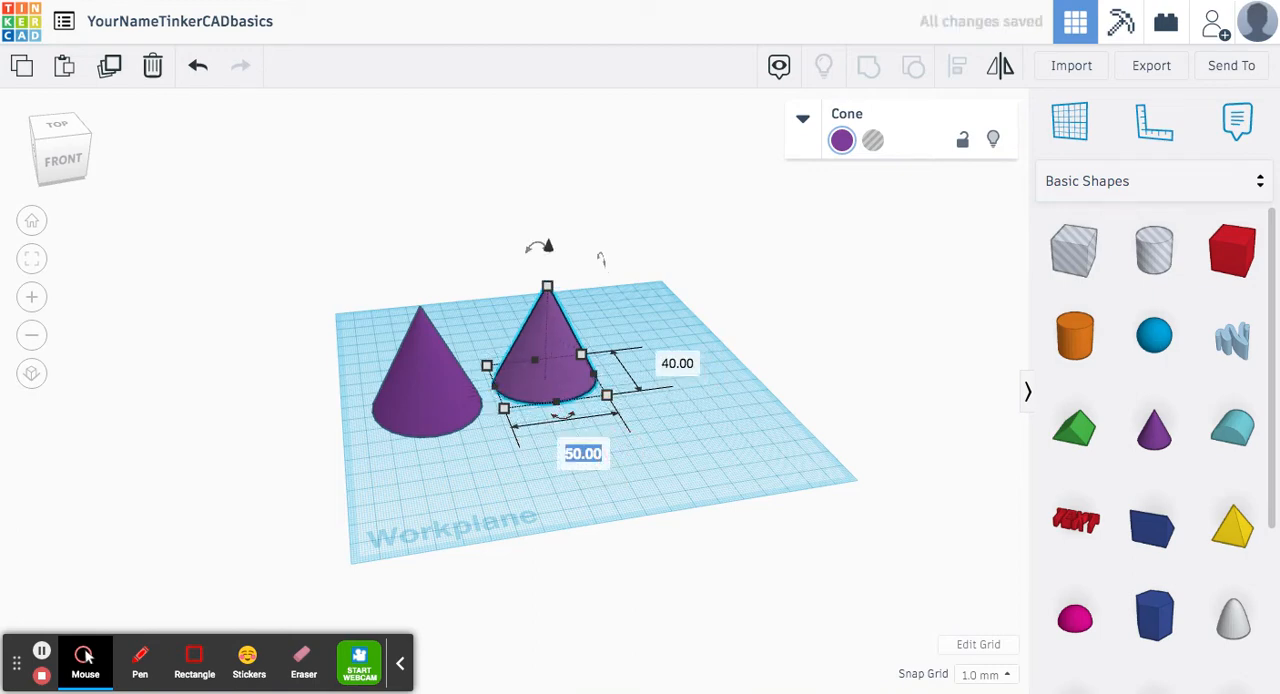
pyautogui.write('40')
pyautogui.press('Return')
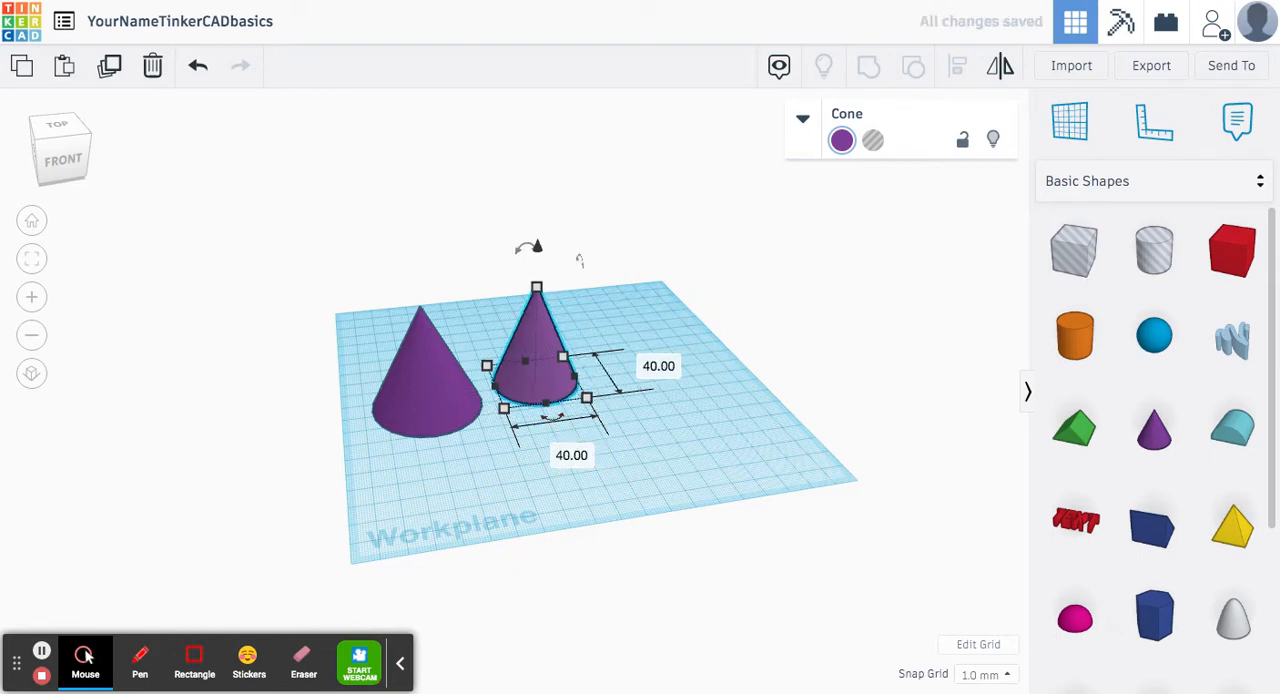
pyautogui.click(626, 336)
pyautogui.write('40')
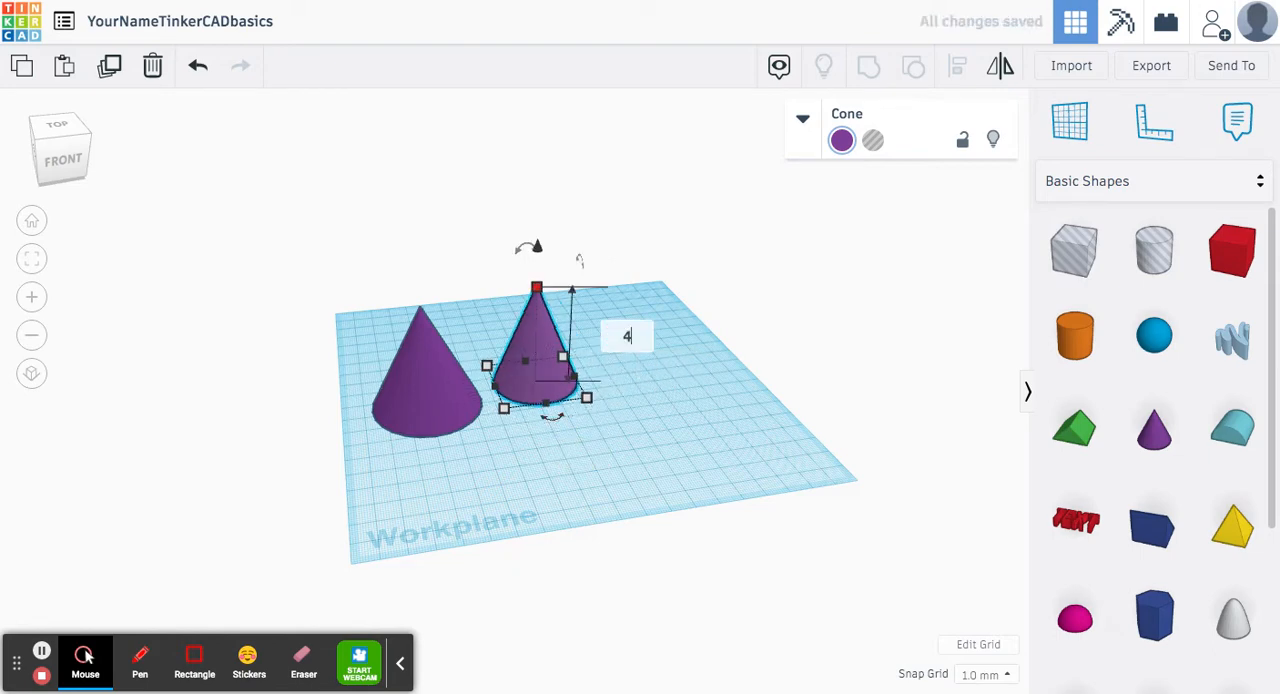
pyautogui.press('Return')
pyautogui.press('Escape')
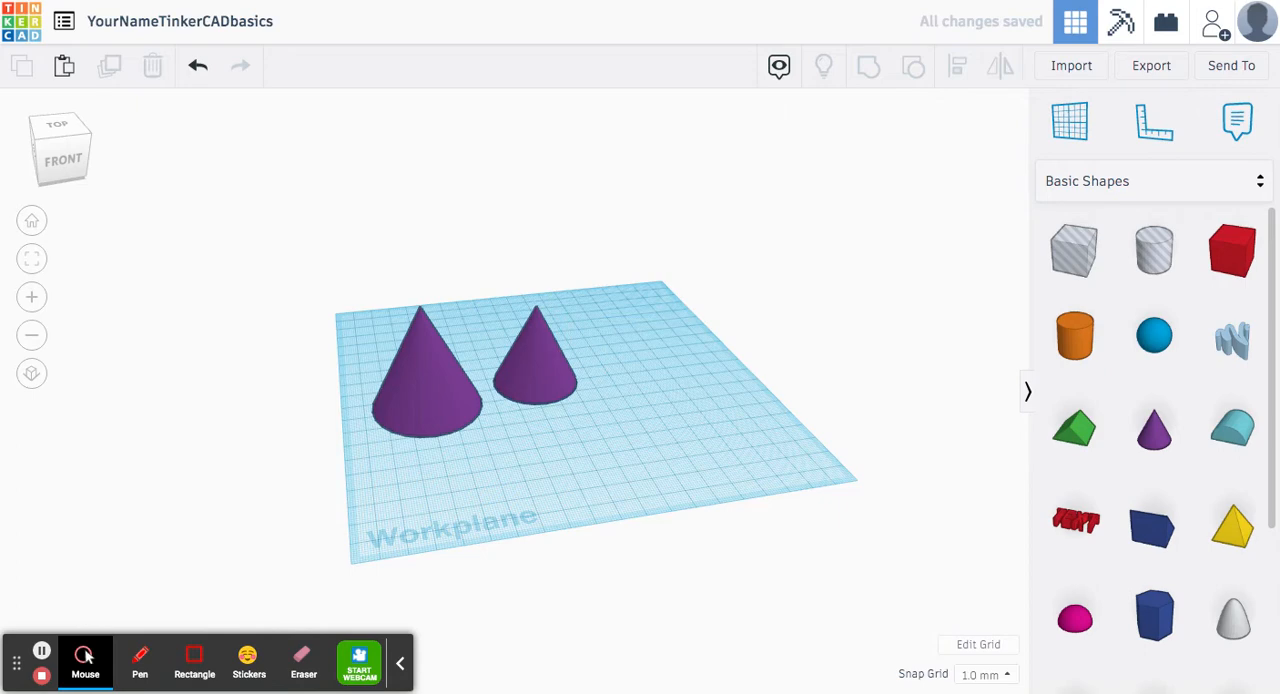
pyautogui.moveTo(323, 271); pyautogui.dragTo(429, 254)
pyautogui.moveTo(503, 274); pyautogui.dragTo(599, 414)
pyautogui.click(719, 217)
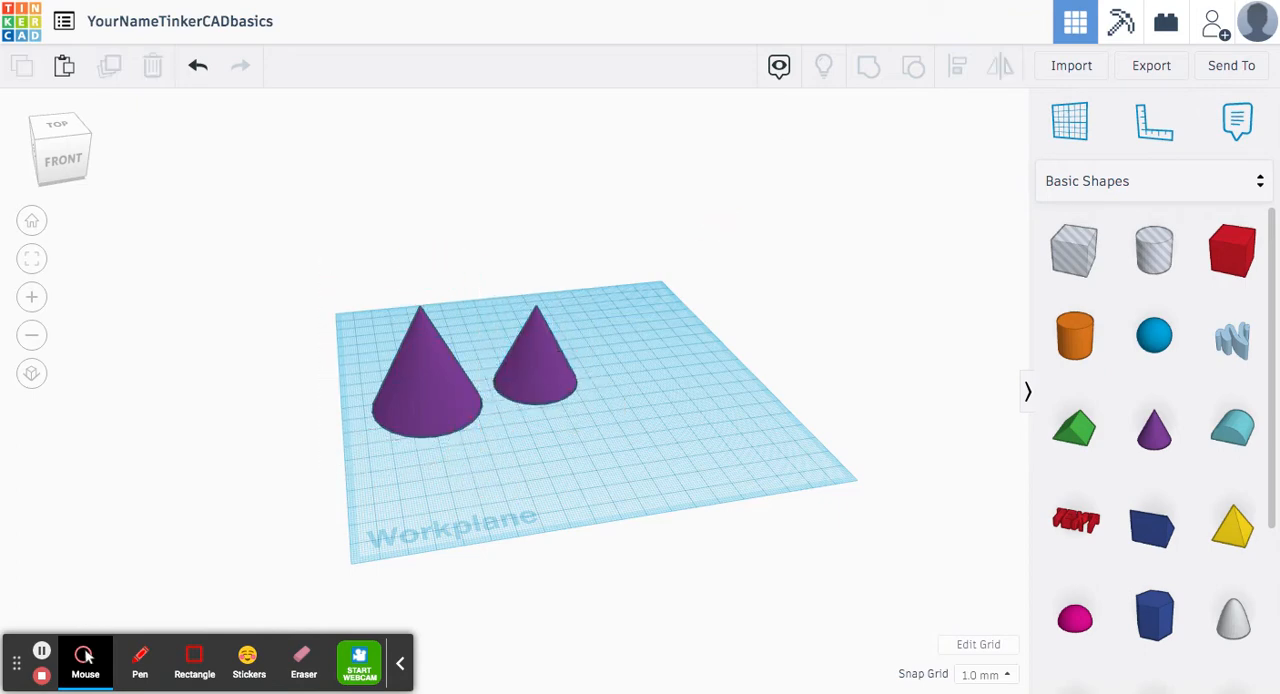
# Step: Duplicate the 40 mm cone and move the copy about 27 mm sideways so the two stand apart
pyautogui.click(569, 377)
pyautogui.hotkey('ctrl', 'c')
pyautogui.hotkey('ctrl', 'v')
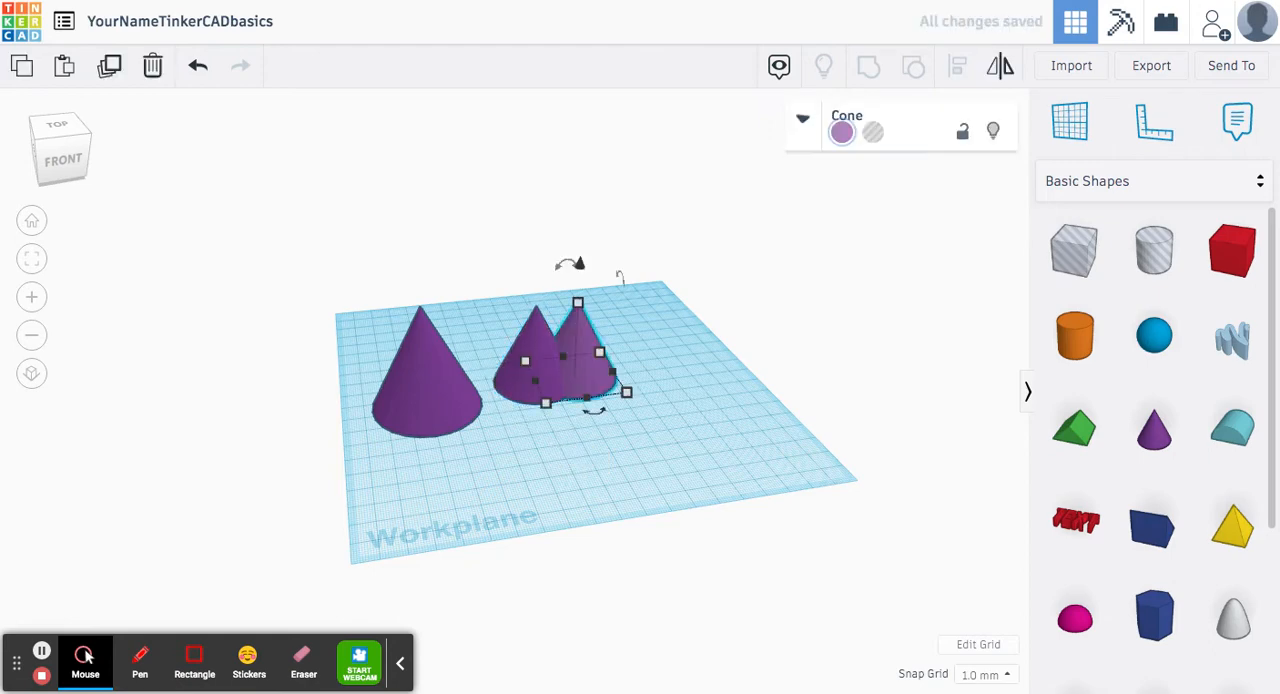
pyautogui.press('Escape')
pyautogui.moveTo(585, 370); pyautogui.dragTo(638, 363)
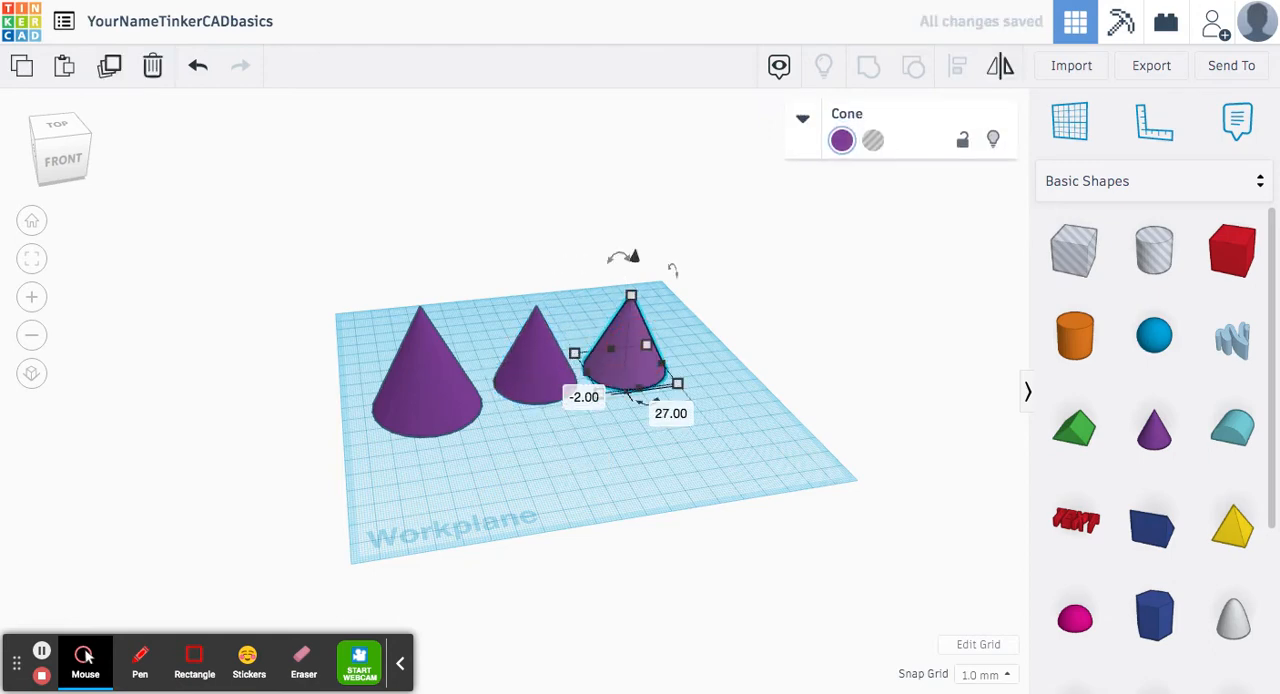
# Step: Resize the third cone to 30 mm in length, width and height
pyautogui.click(743, 353)
pyautogui.write('30')
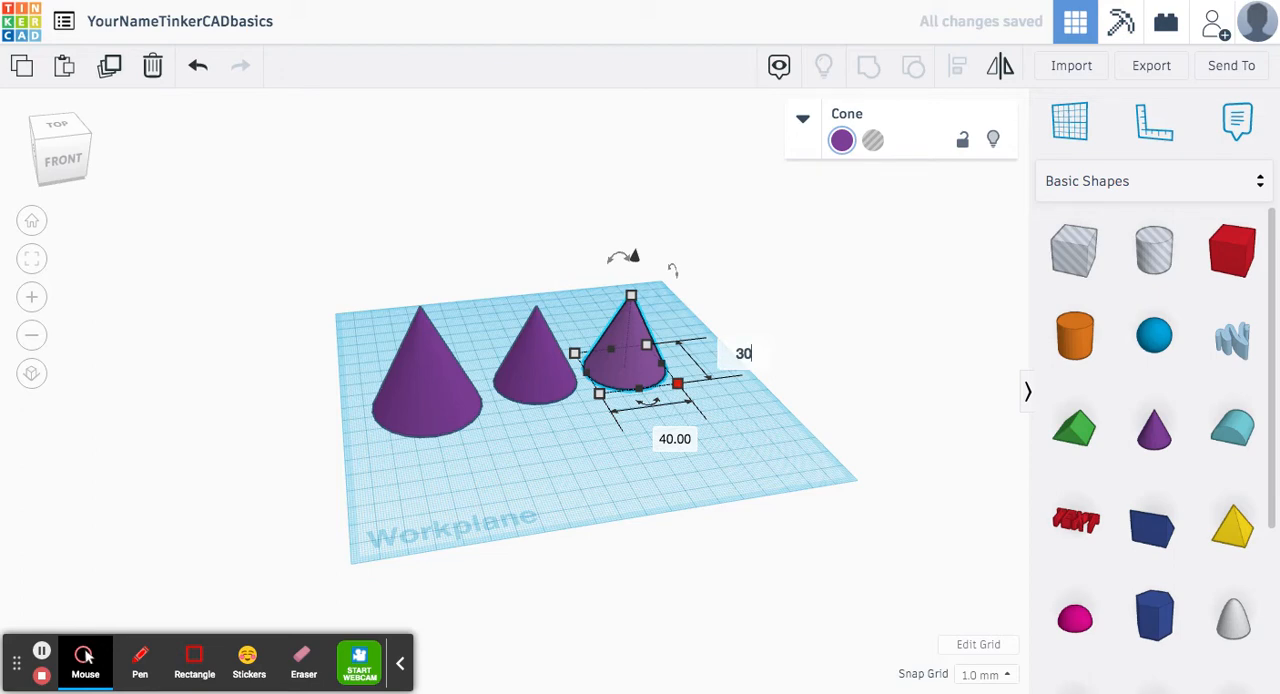
pyautogui.press('Return')
pyautogui.click(667, 427)
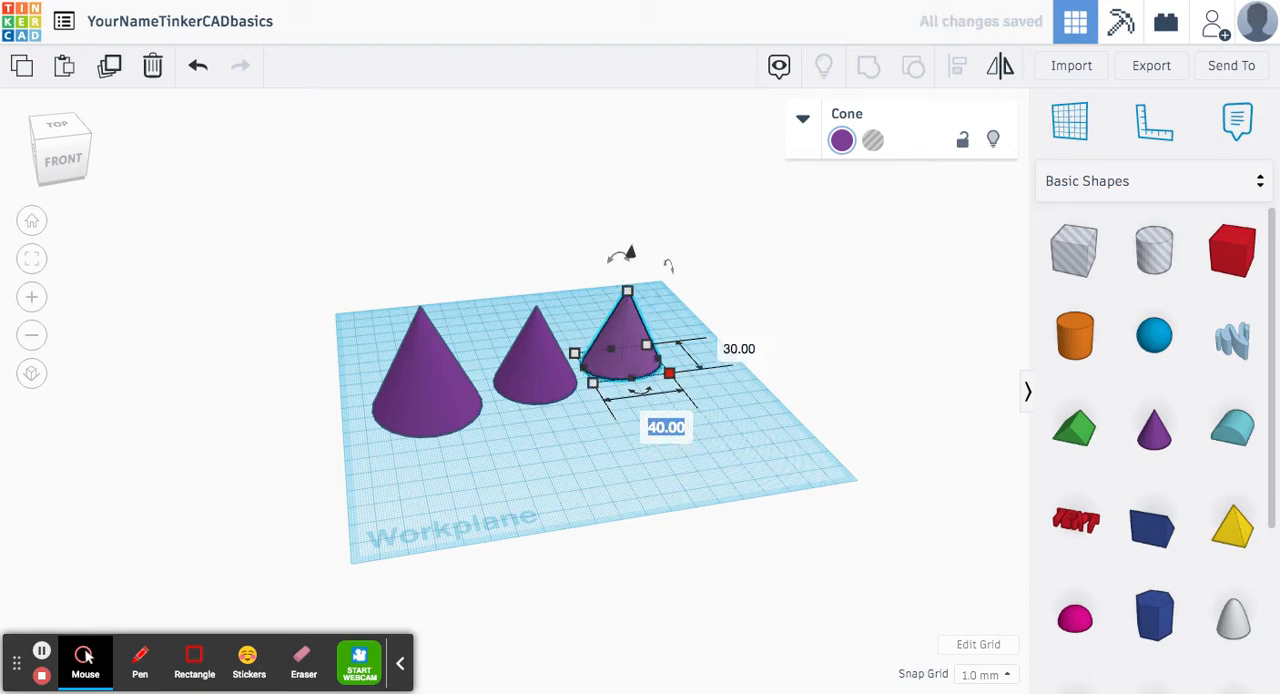
pyautogui.write('30')
pyautogui.press('Return')
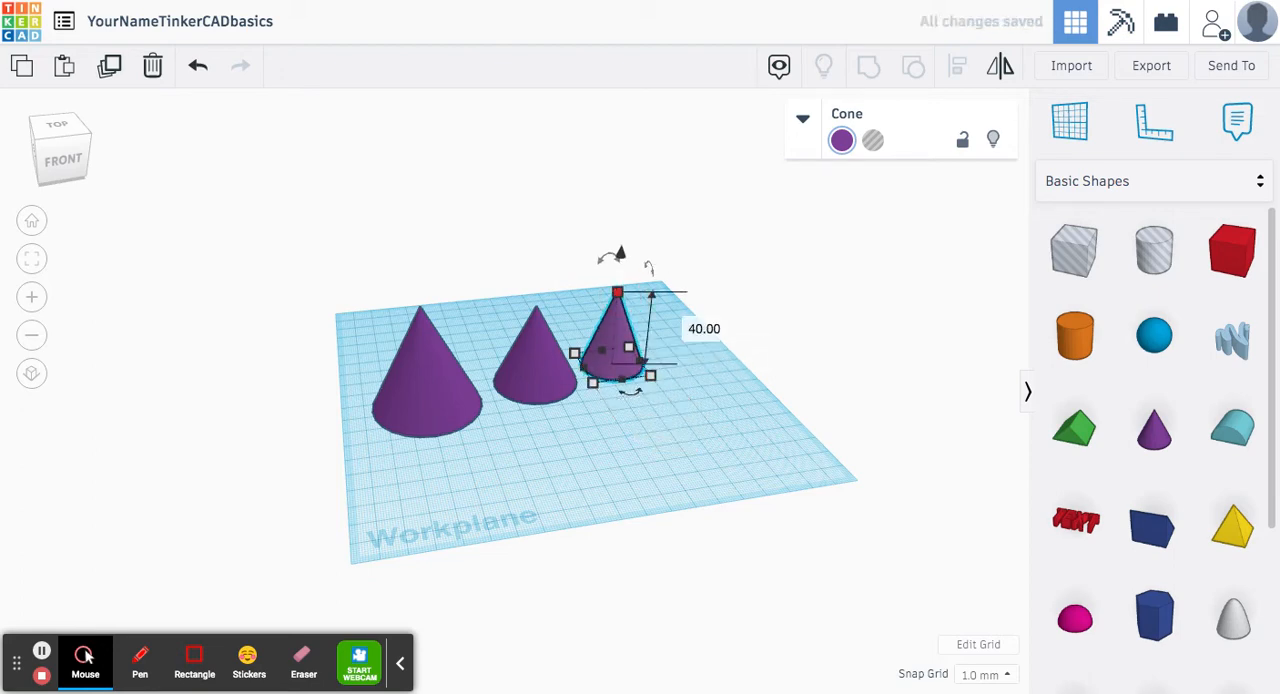
pyautogui.click(704, 329)
pyautogui.write('30')
pyautogui.press('Return')
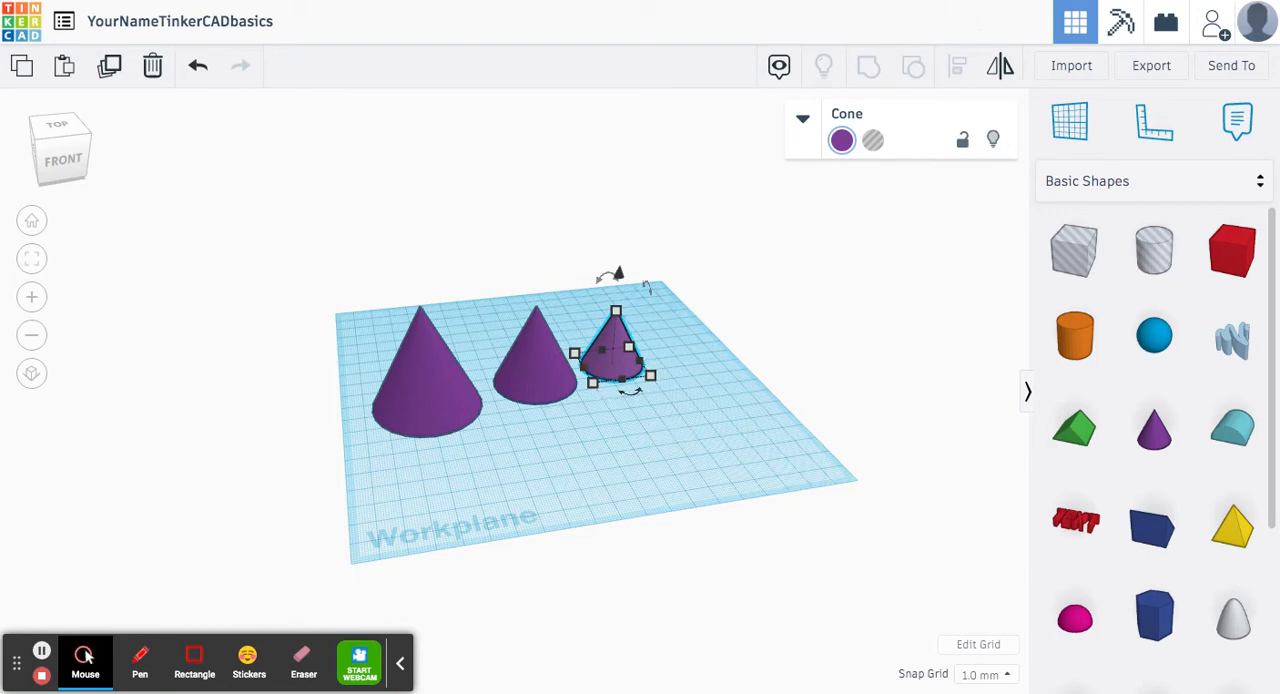
# Step: Raise the middle cone to 30 mm above the workplane
pyautogui.click(520, 385)
pyautogui.scroll(4, 518, 388)
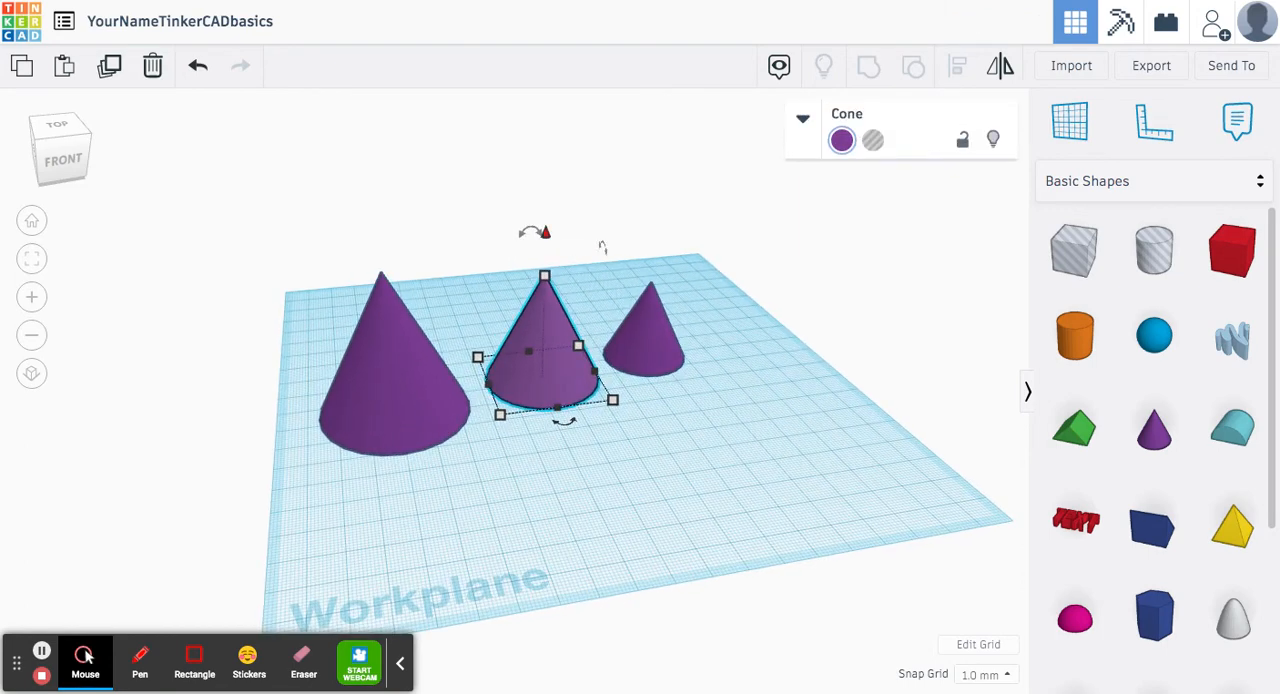
pyautogui.scroll(2, 528, 405)
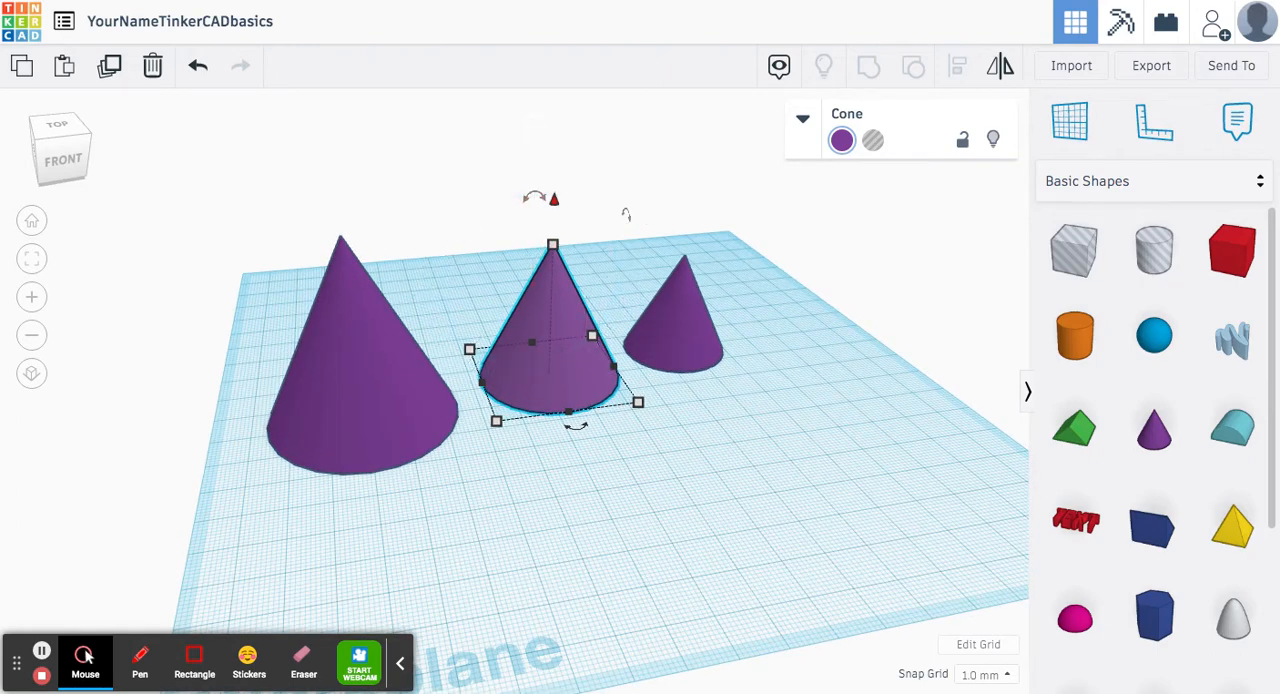
pyautogui.moveTo(554, 198); pyautogui.dragTo(583, 98)
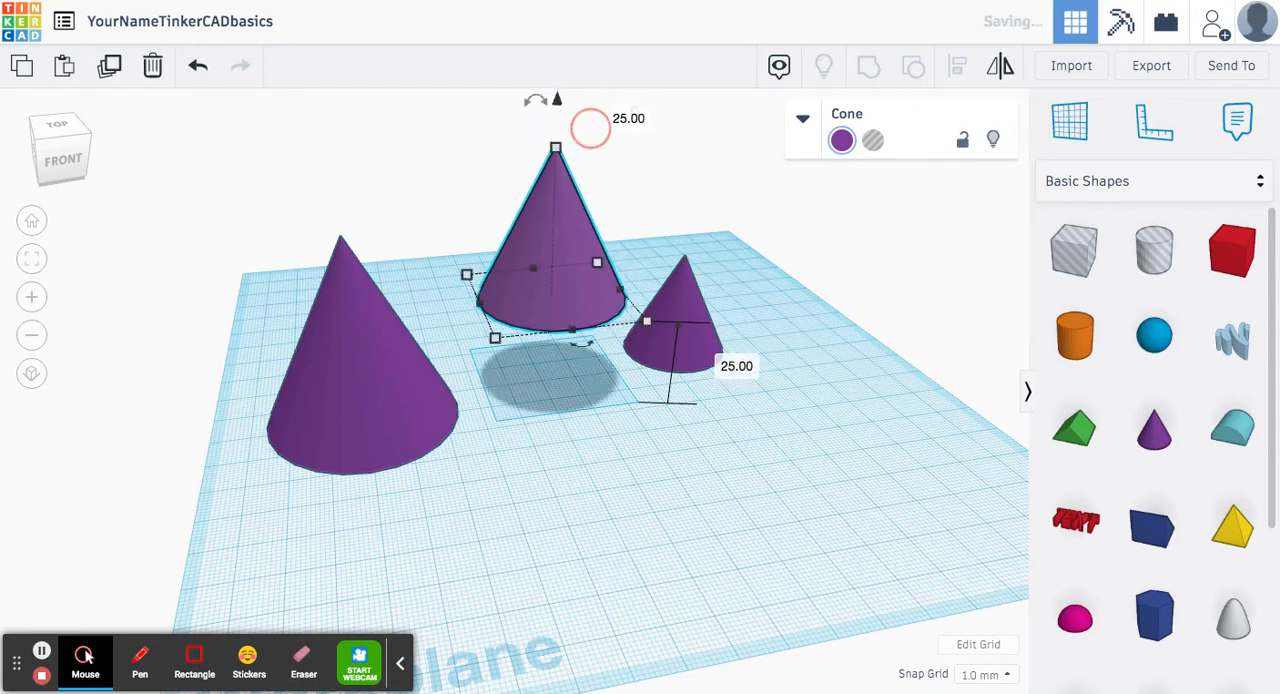
pyautogui.click(736, 367)
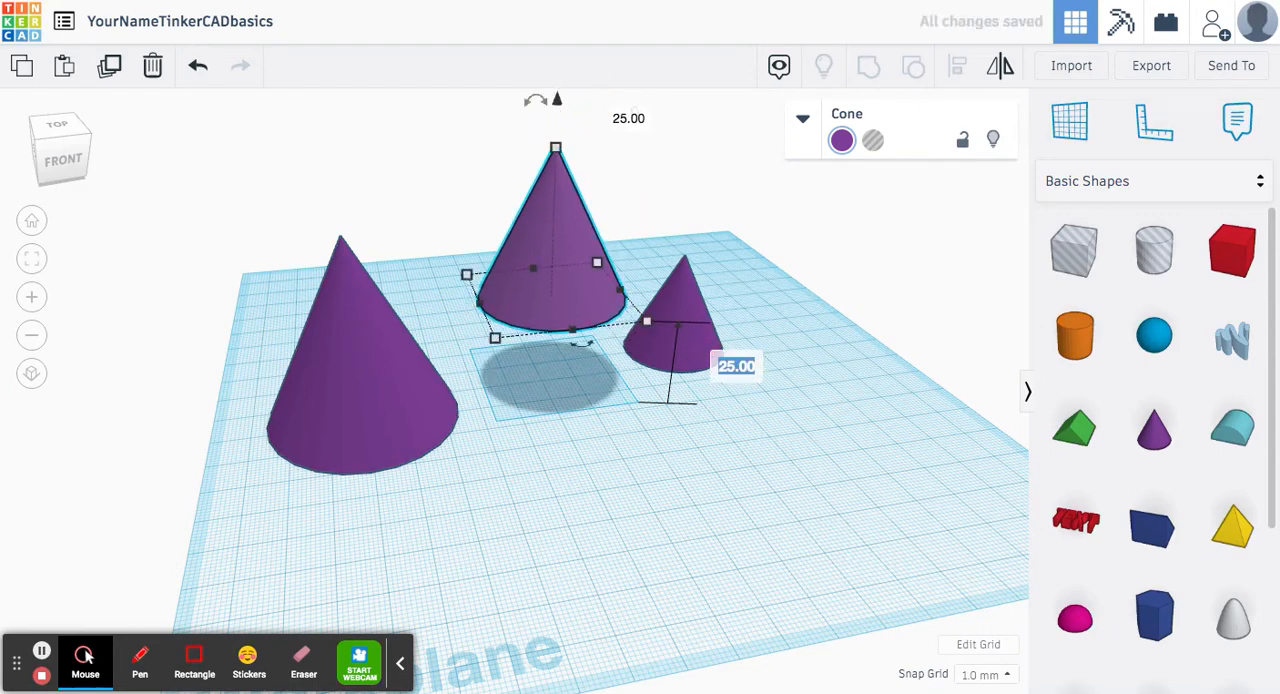
pyautogui.write('30')
pyautogui.press('Return')
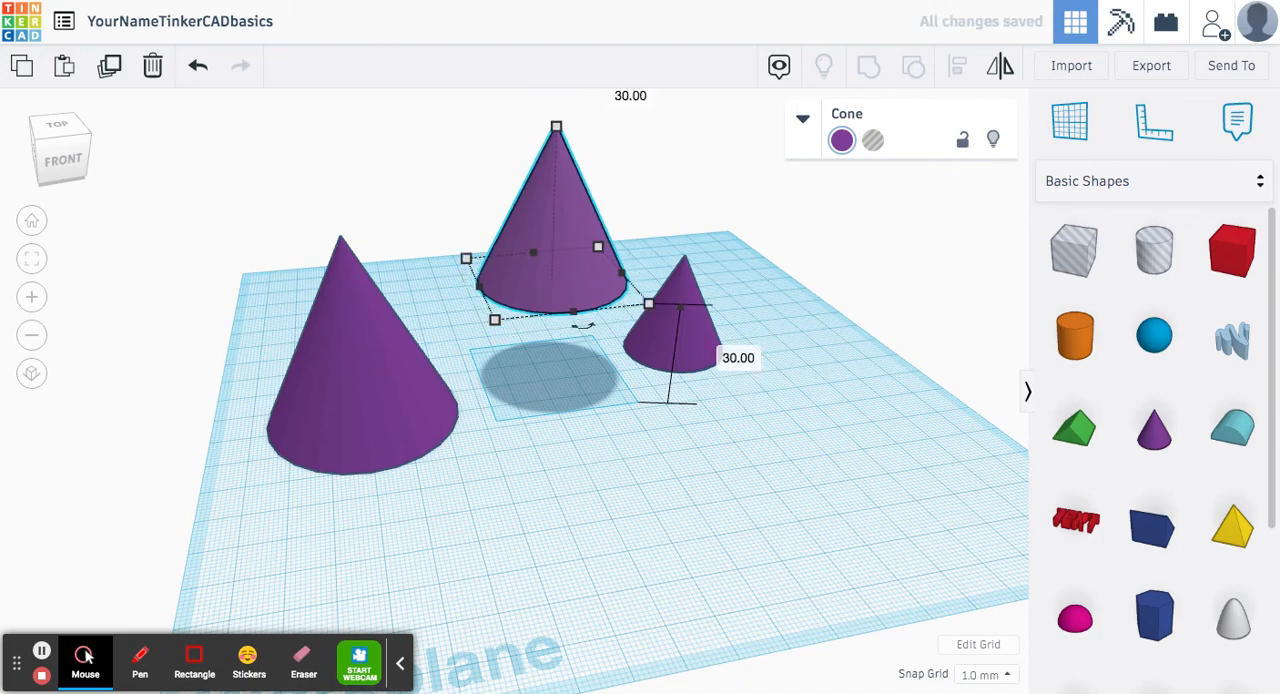
pyautogui.click(838, 344)
# Step: Raise the smallest cone to 55 mm above the workplane
pyautogui.moveTo(596, 492); pyautogui.dragTo(720, 363, button='right')
pyautogui.click(703, 357)
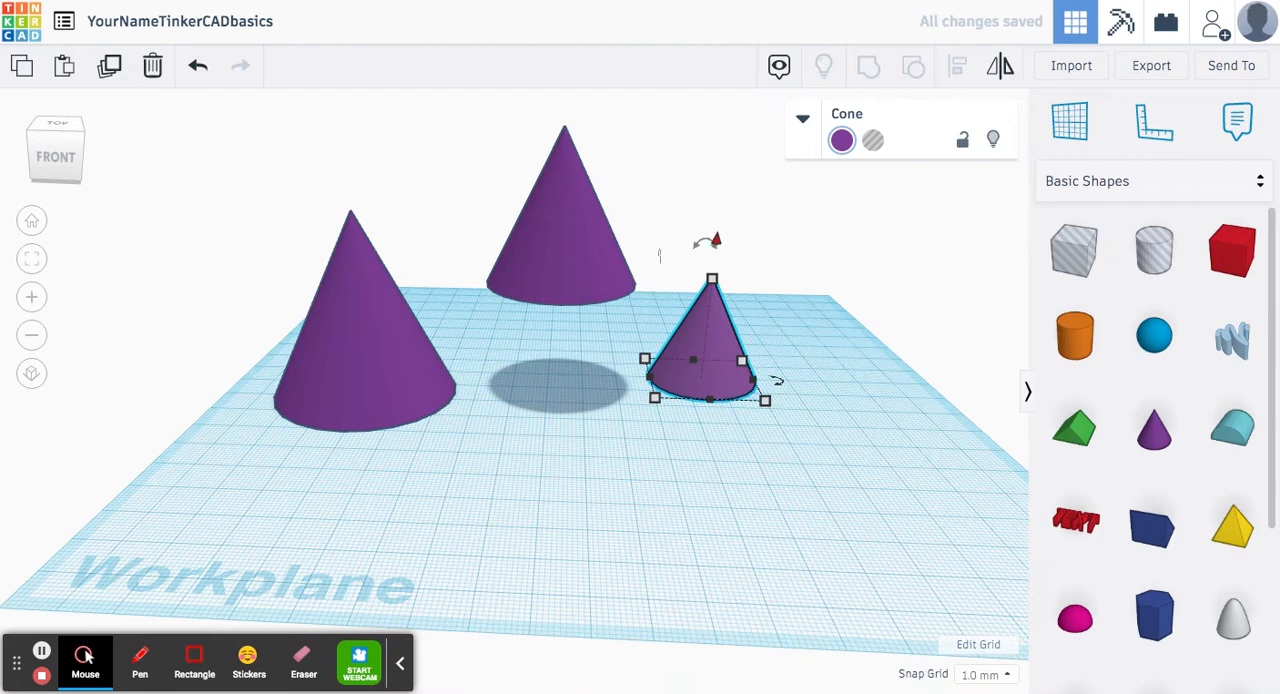
pyautogui.moveTo(716, 240); pyautogui.dragTo(722, 175)
pyautogui.click(890, 394)
pyautogui.write('66')
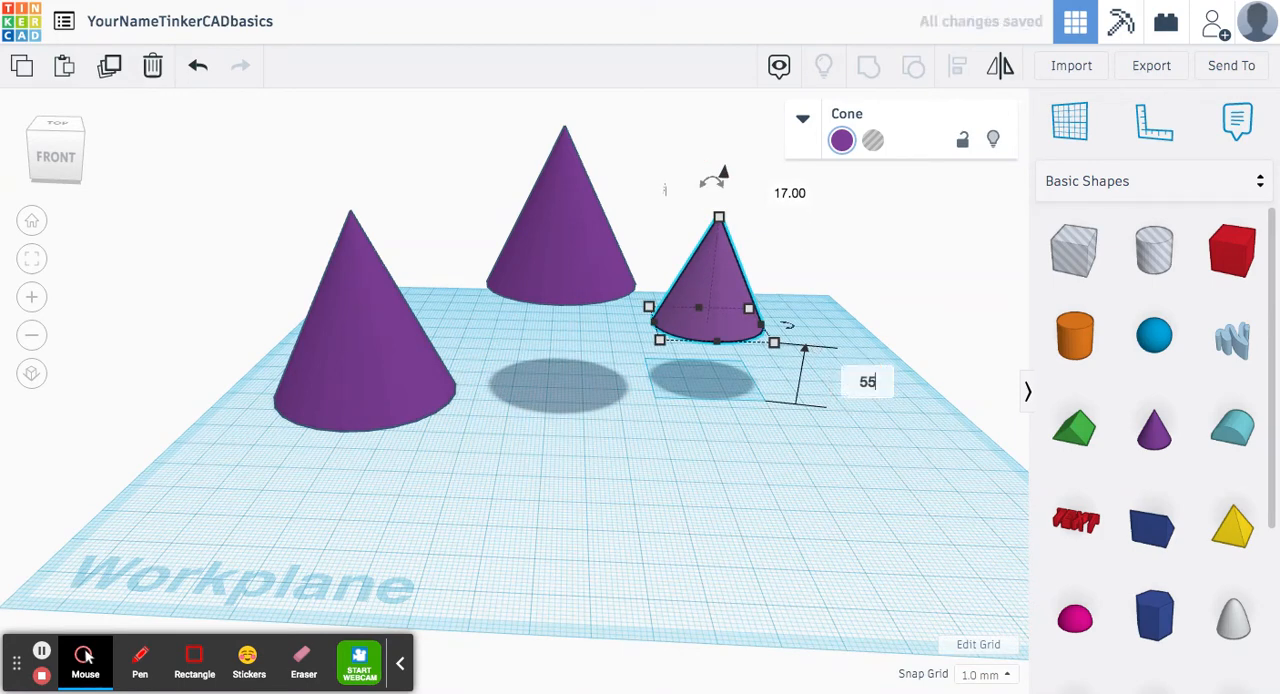
pyautogui.press('Return')
pyautogui.click(737, 471)
# Step: Align the largest and middle cones on their centres in both horizontal directions, stacking one above the other
pyautogui.moveTo(618, 392); pyautogui.dragTo(654, 466, button='middle')
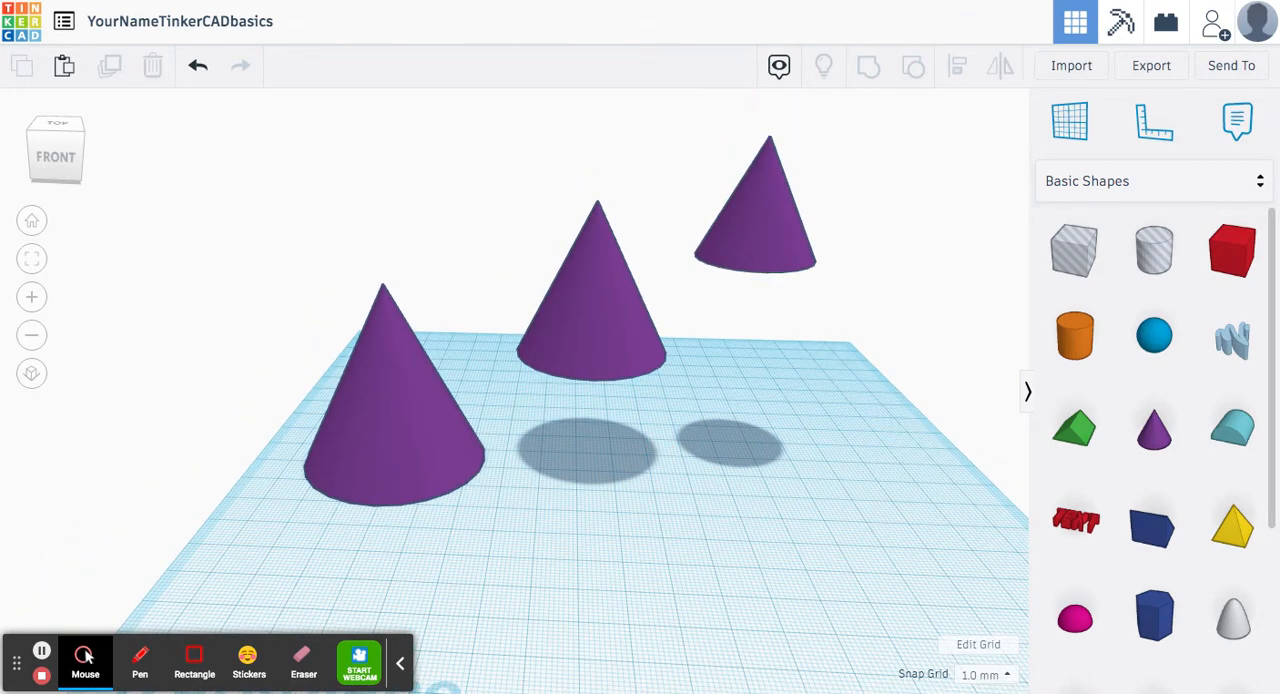
pyautogui.moveTo(282, 176); pyautogui.dragTo(656, 514)
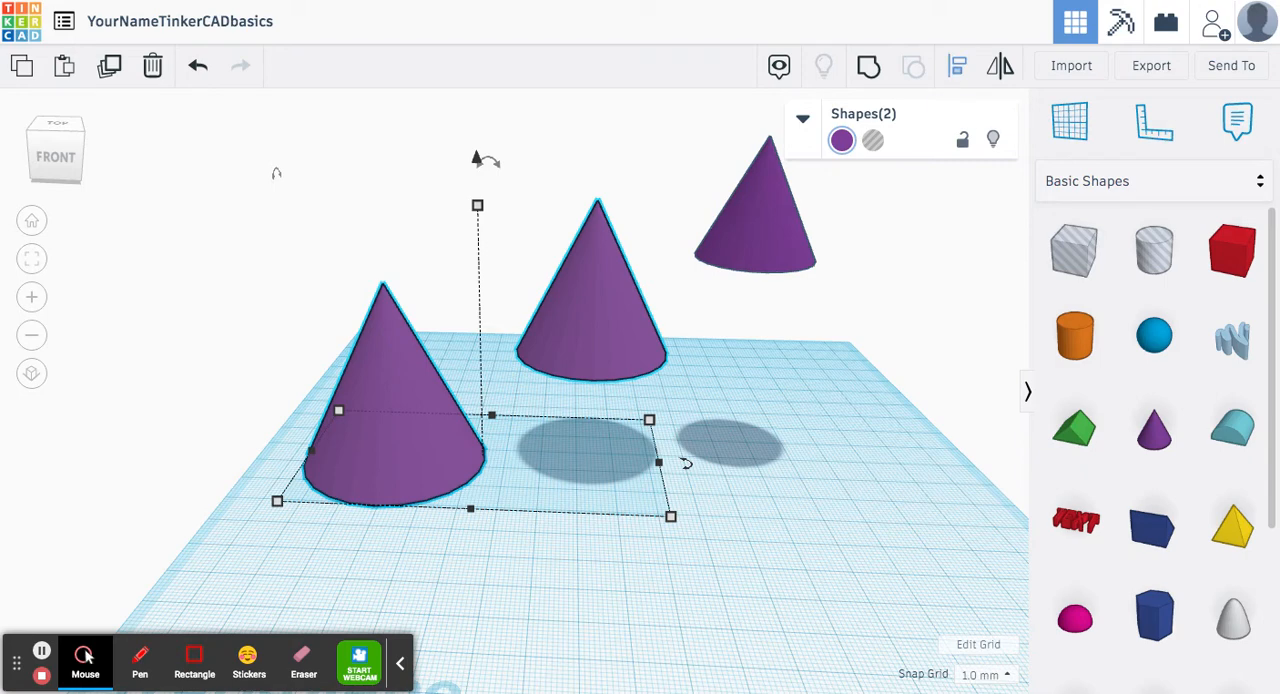
pyautogui.click(957, 66)
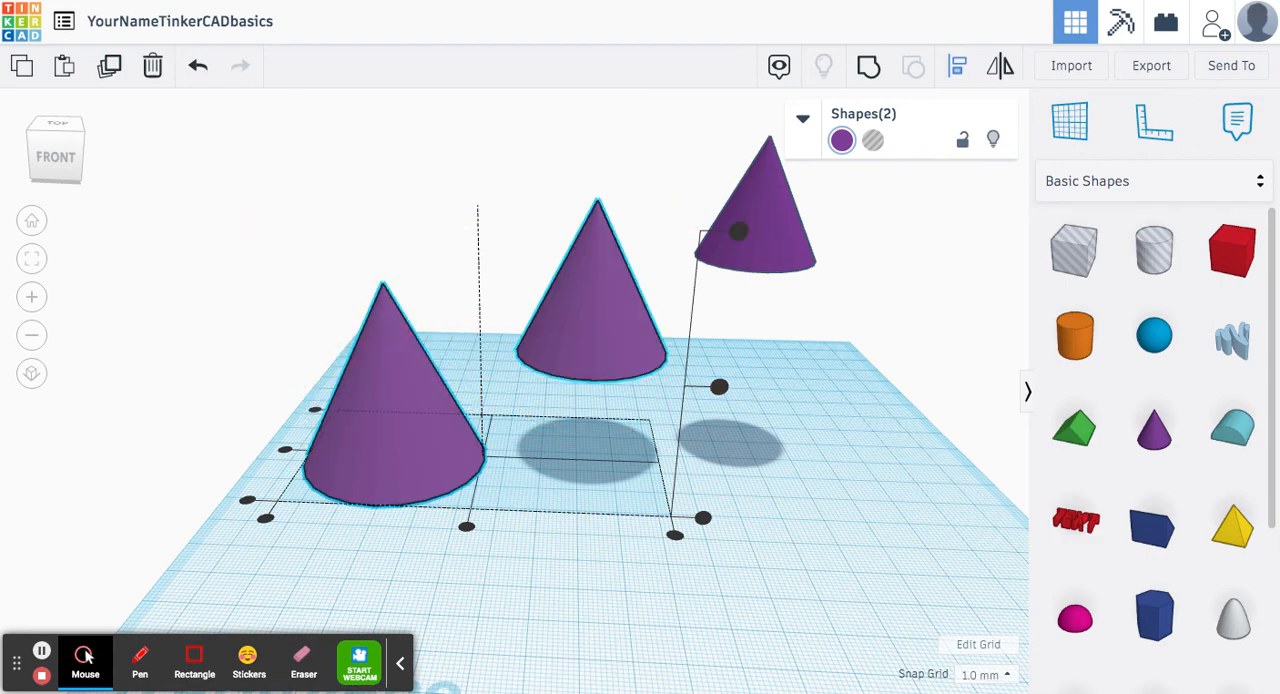
pyautogui.moveTo(872, 418); pyautogui.dragTo(851, 392, button='right')
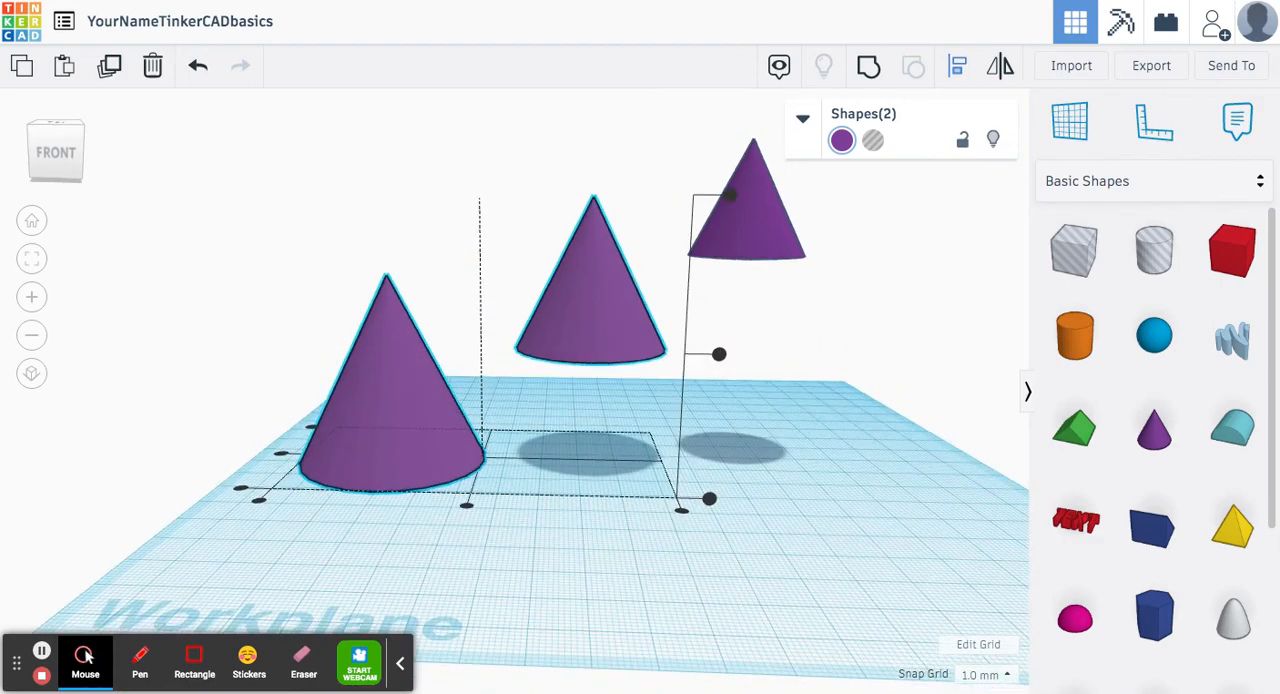
pyautogui.moveTo(806, 318); pyautogui.dragTo(806, 352, button='right')
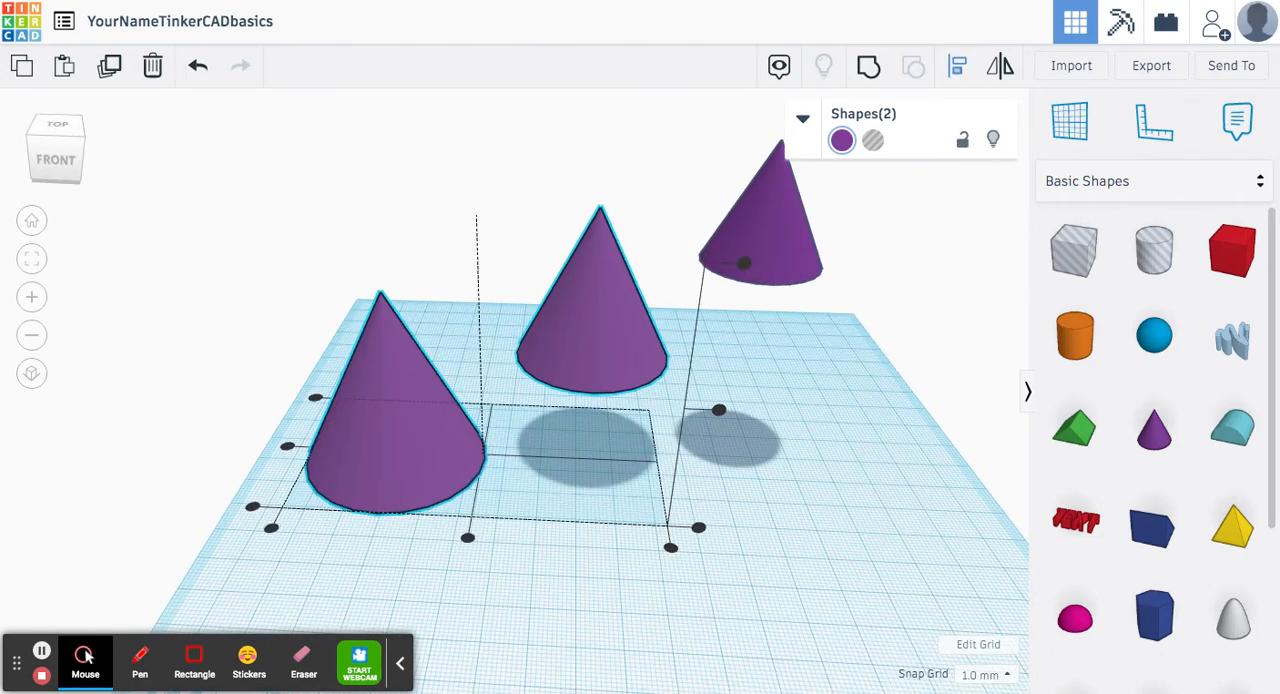
pyautogui.click(467, 537)
pyautogui.click(370, 449)
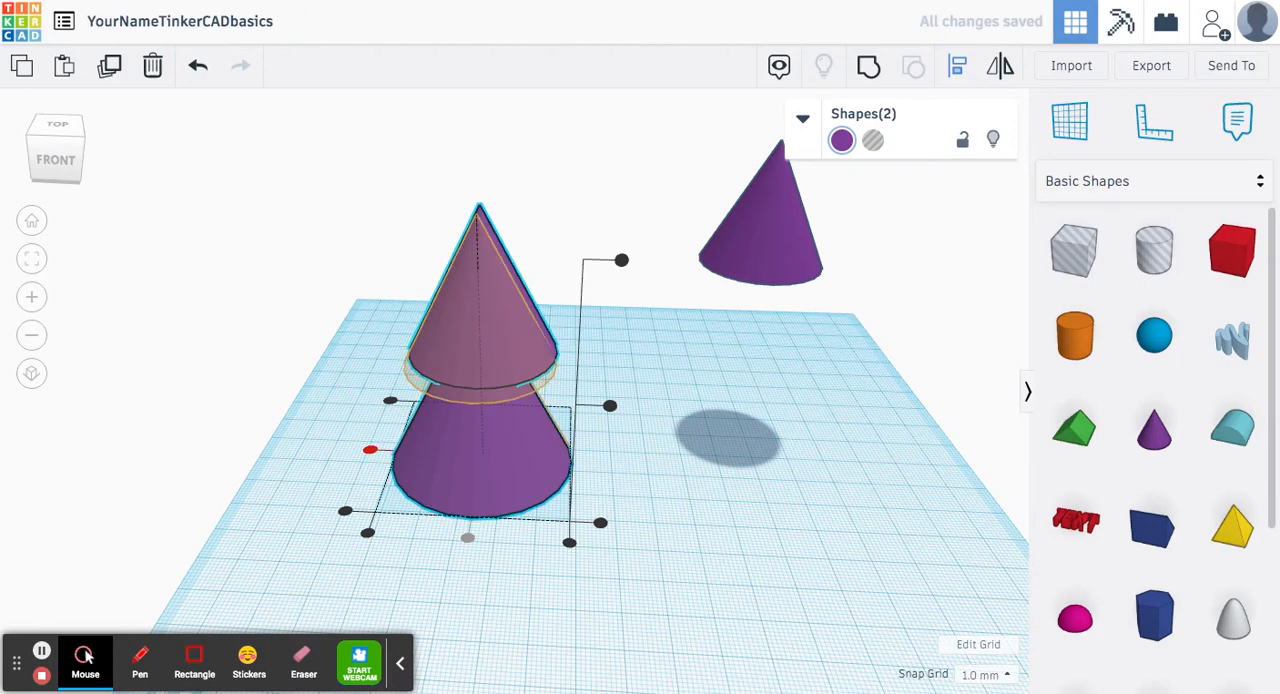
# Step: Group the two stacked cones into a single shape
pyautogui.moveTo(370, 300); pyautogui.dragTo(386, 234, button='right')
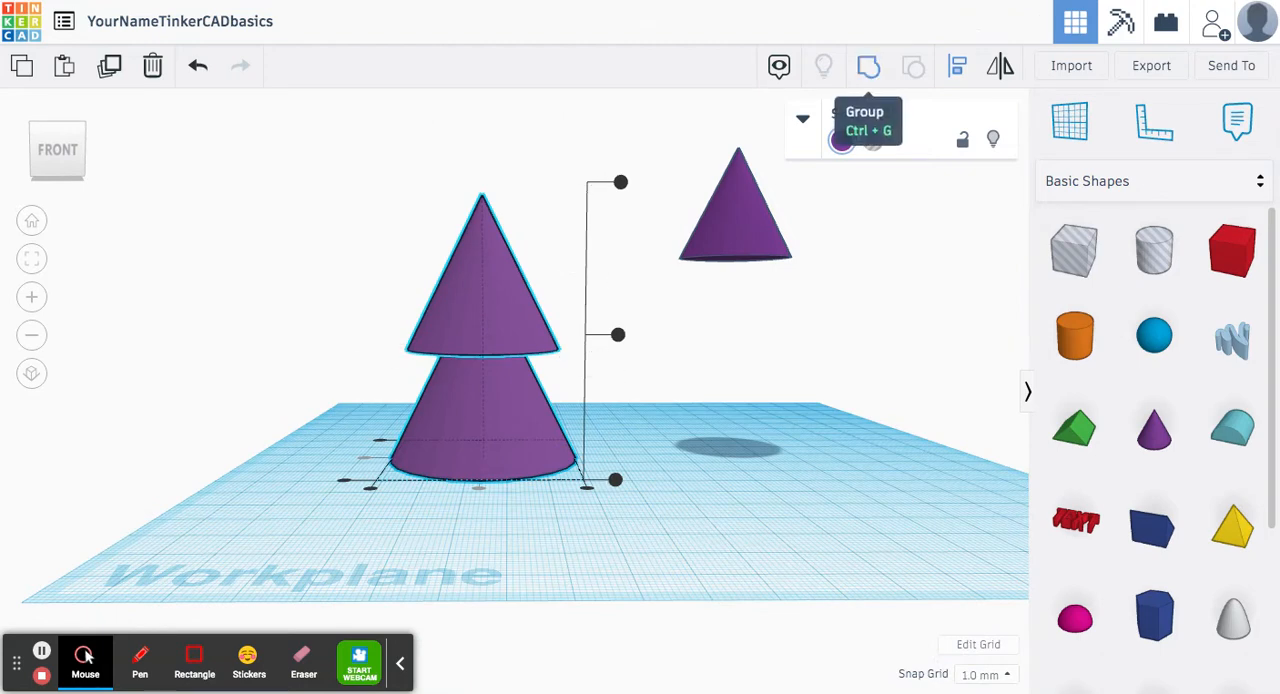
pyautogui.click(868, 66)
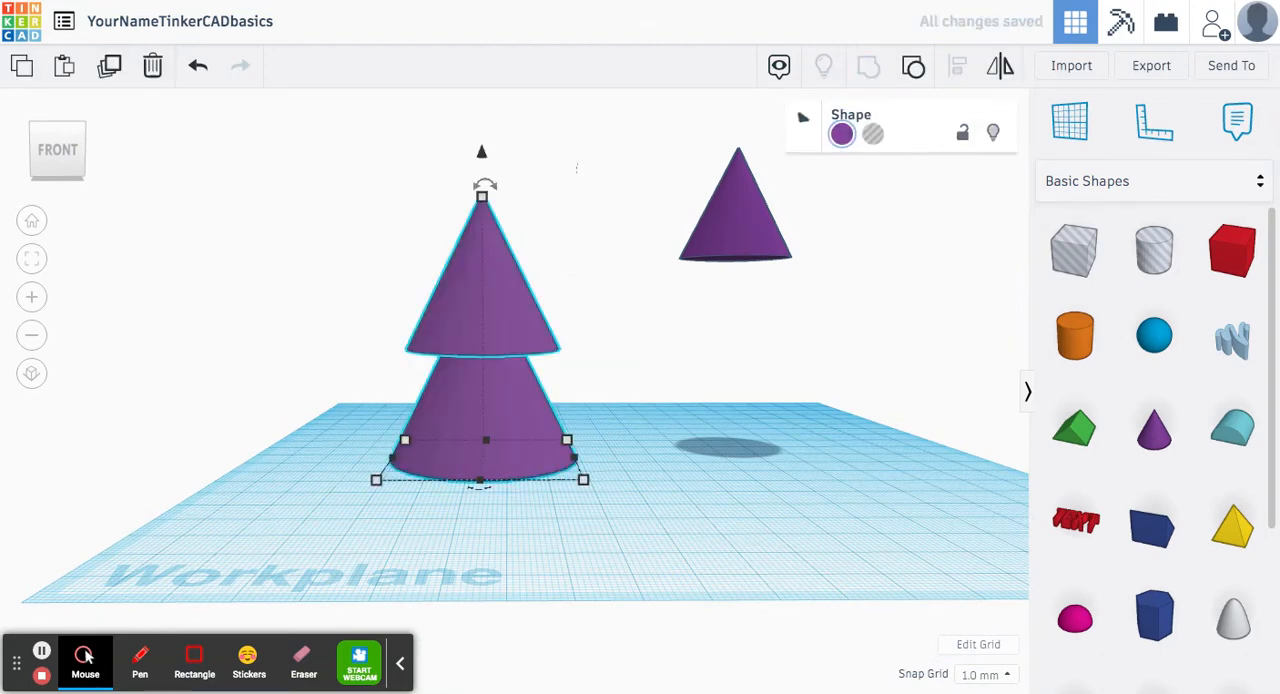
pyautogui.press('Escape')
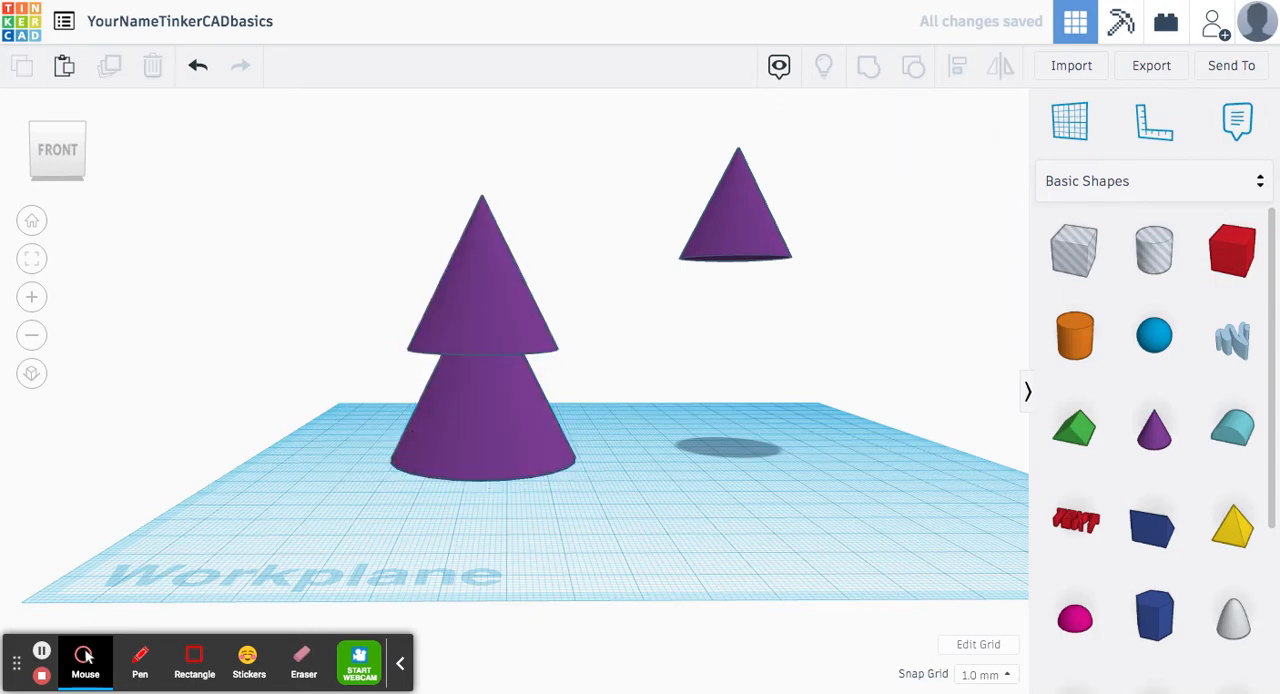
# Step: Move the grouped cones together as one unit across the workplane, farther from the floating small cone
pyautogui.moveTo(482, 320); pyautogui.dragTo(520, 318)
pyautogui.moveTo(700, 383); pyautogui.dragTo(678, 443, button='right')
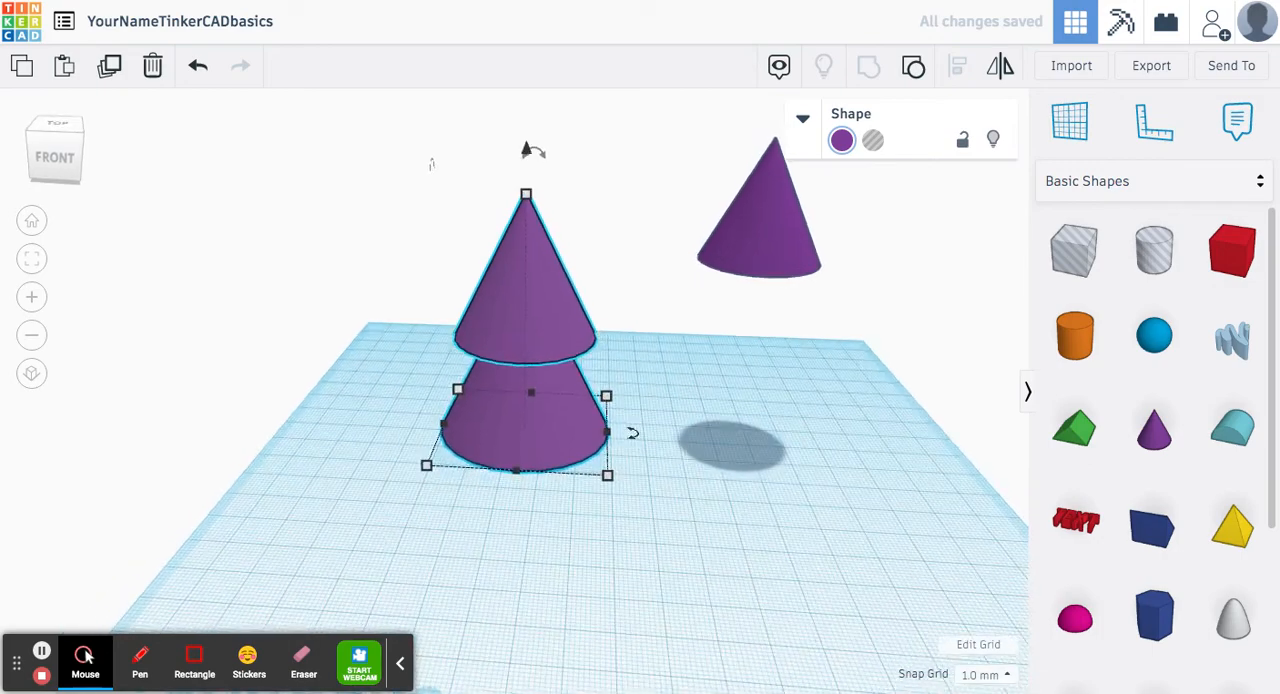
pyautogui.moveTo(530, 412); pyautogui.dragTo(472, 450)
pyautogui.click(329, 343)
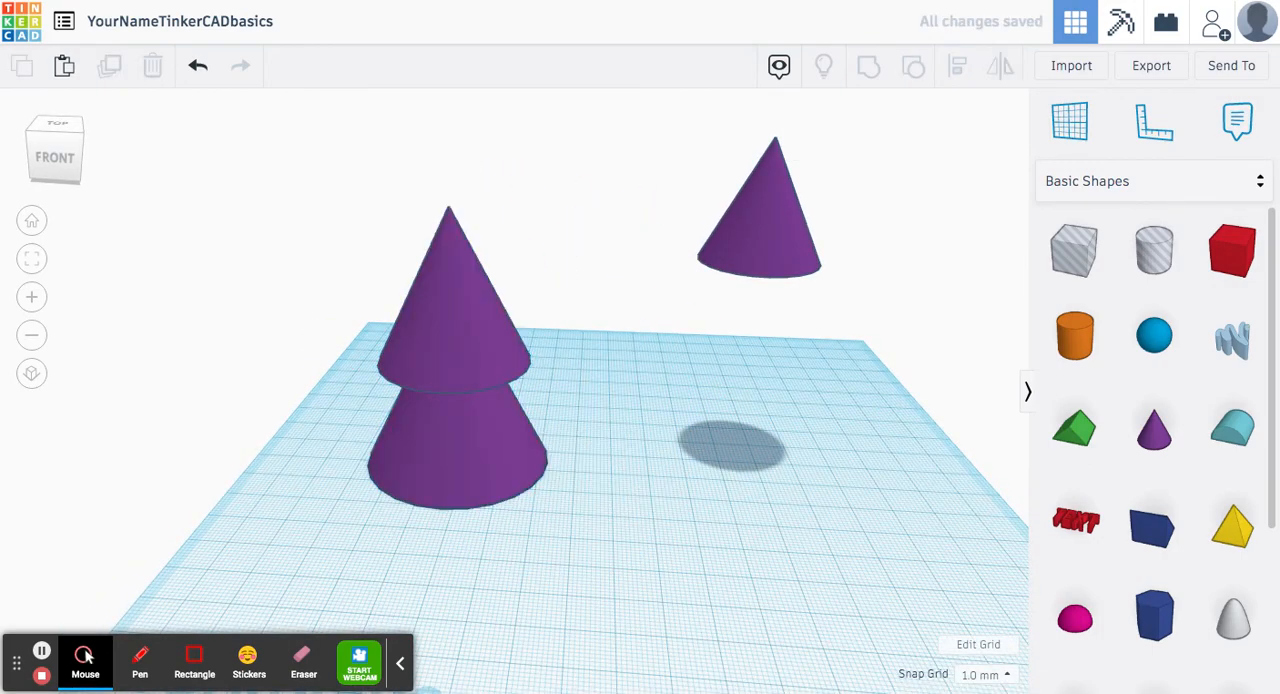
# Step: Align the grouped cones and the smallest cone on their centres in both horizontal directions
pyautogui.moveTo(269, 130); pyautogui.dragTo(938, 565)
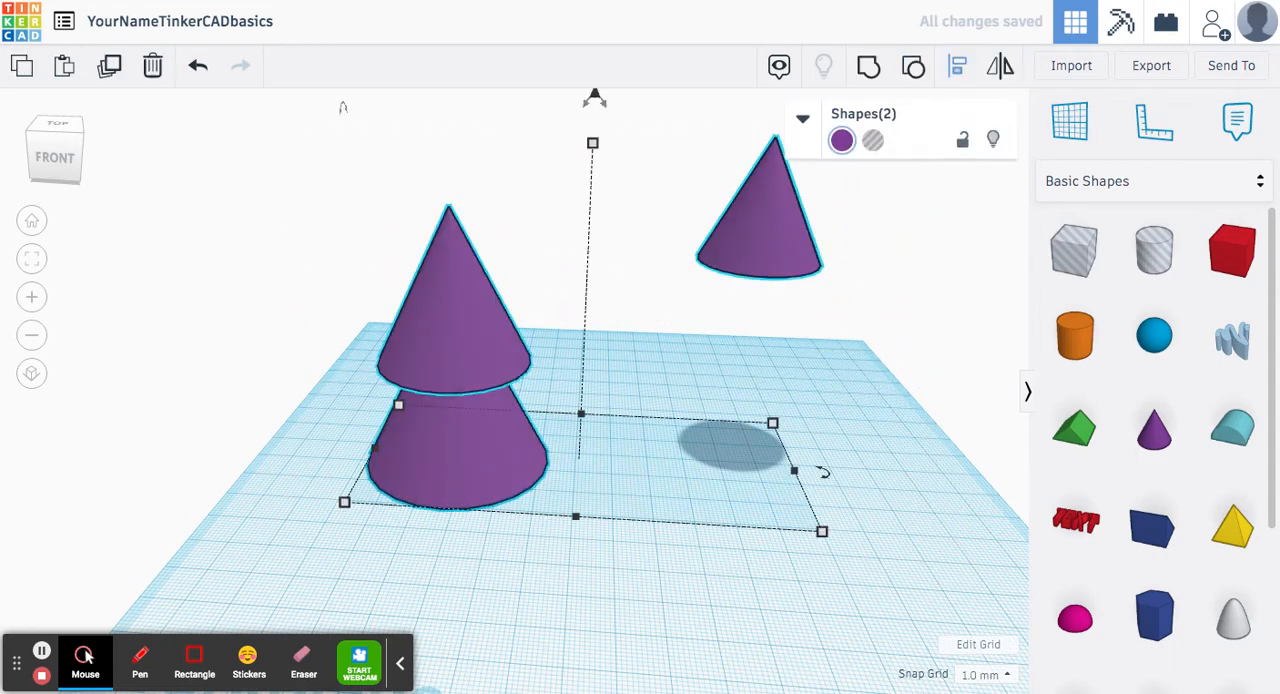
pyautogui.click(957, 65)
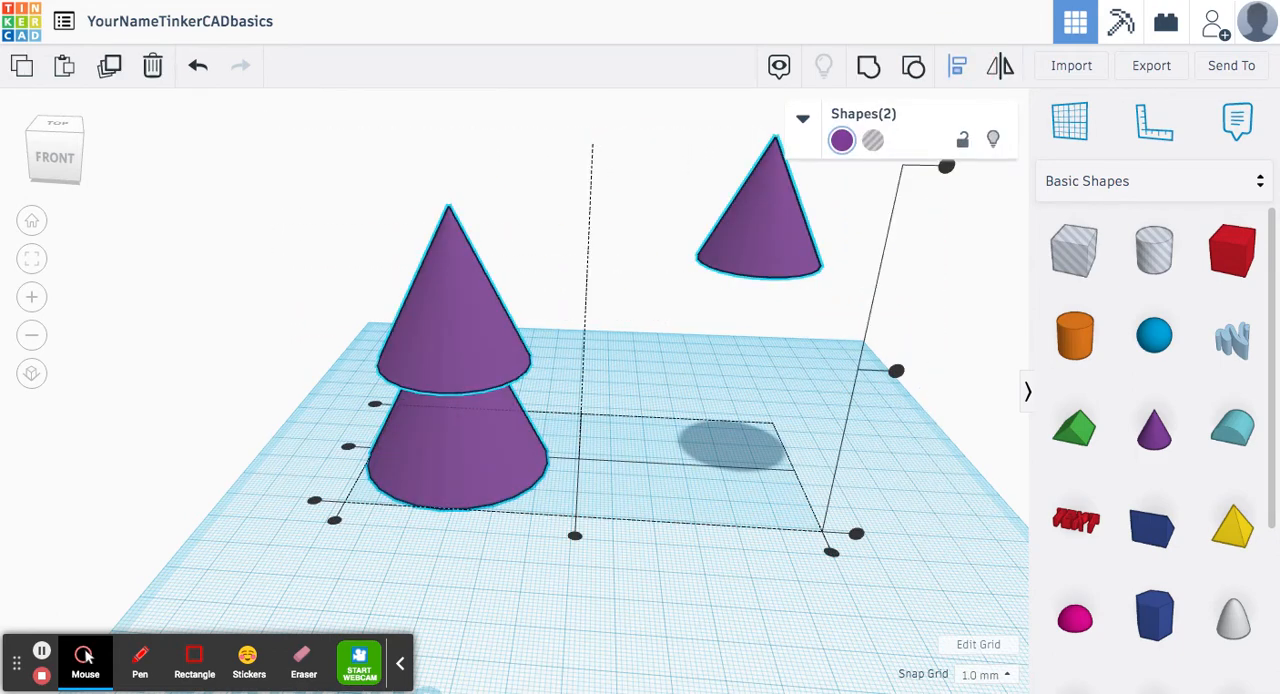
pyautogui.click(574, 535)
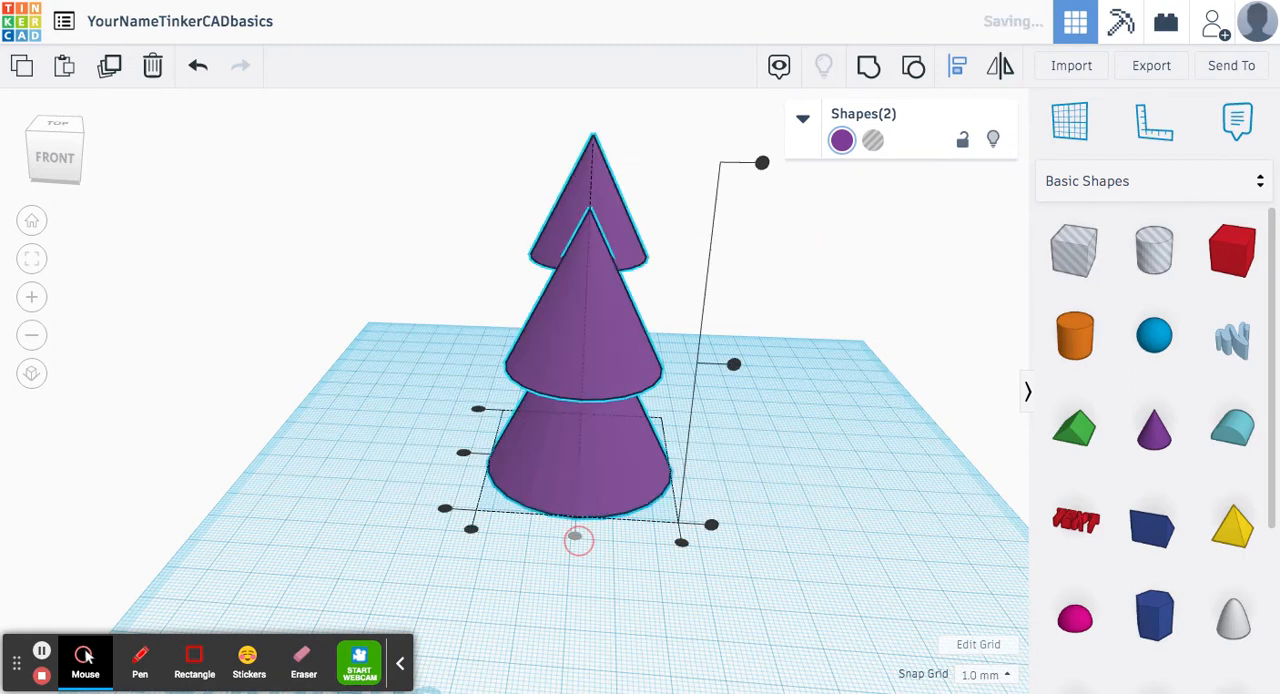
pyautogui.click(463, 452)
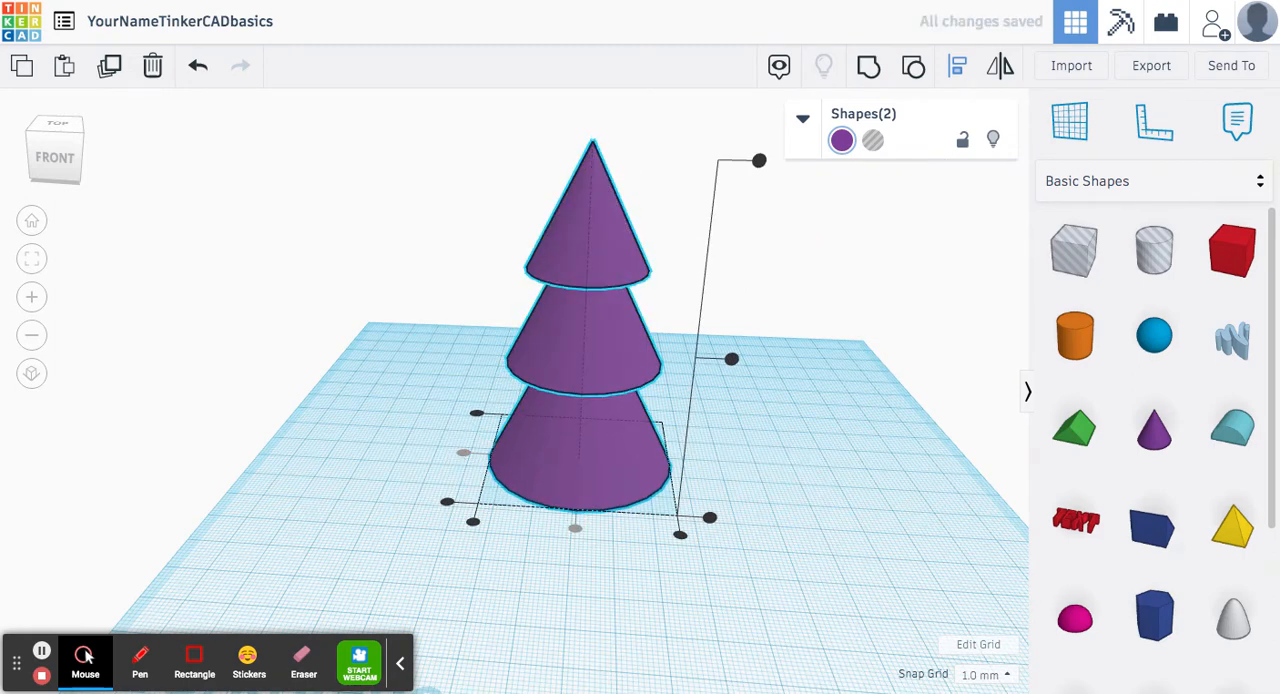
# Step: Group the aligned cones into a single tree shape
pyautogui.click(867, 65)
pyautogui.click(55, 155)
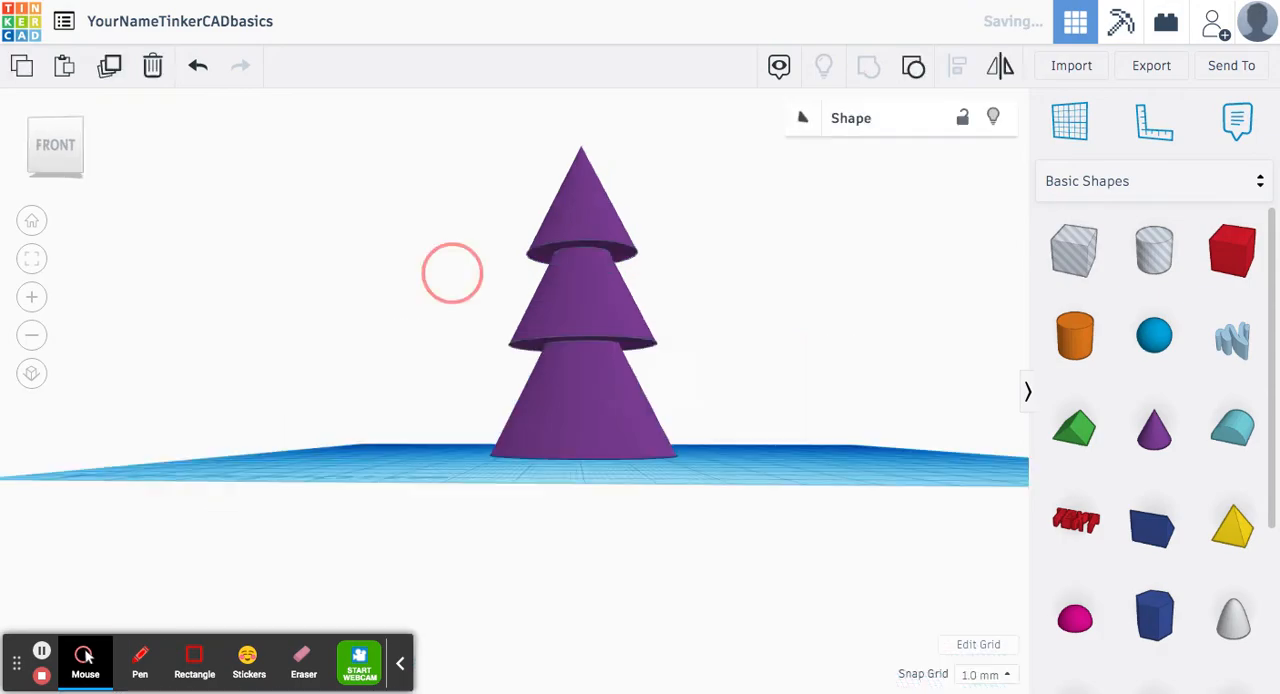
pyautogui.moveTo(459, 257); pyautogui.dragTo(486, 387, button='right')
pyautogui.click(486, 387)
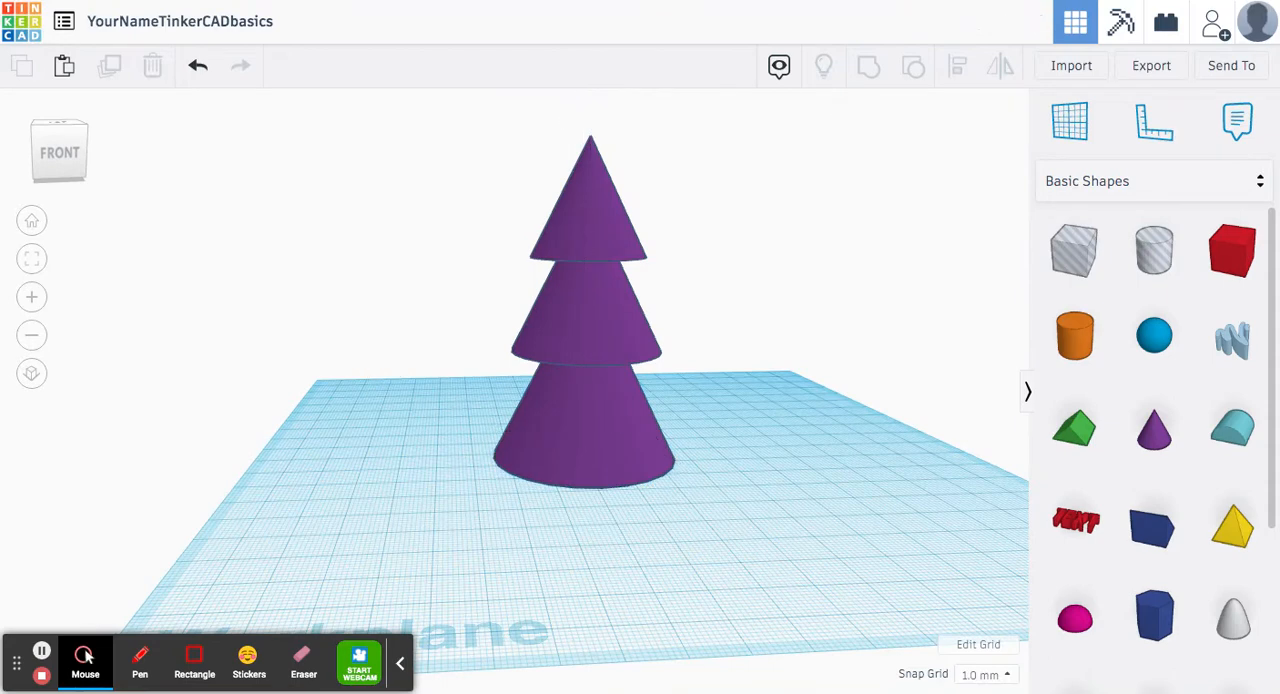
# Step: Recolour the grouped cones with the dark green preset
pyautogui.click(576, 335)
pyautogui.click(842, 140)
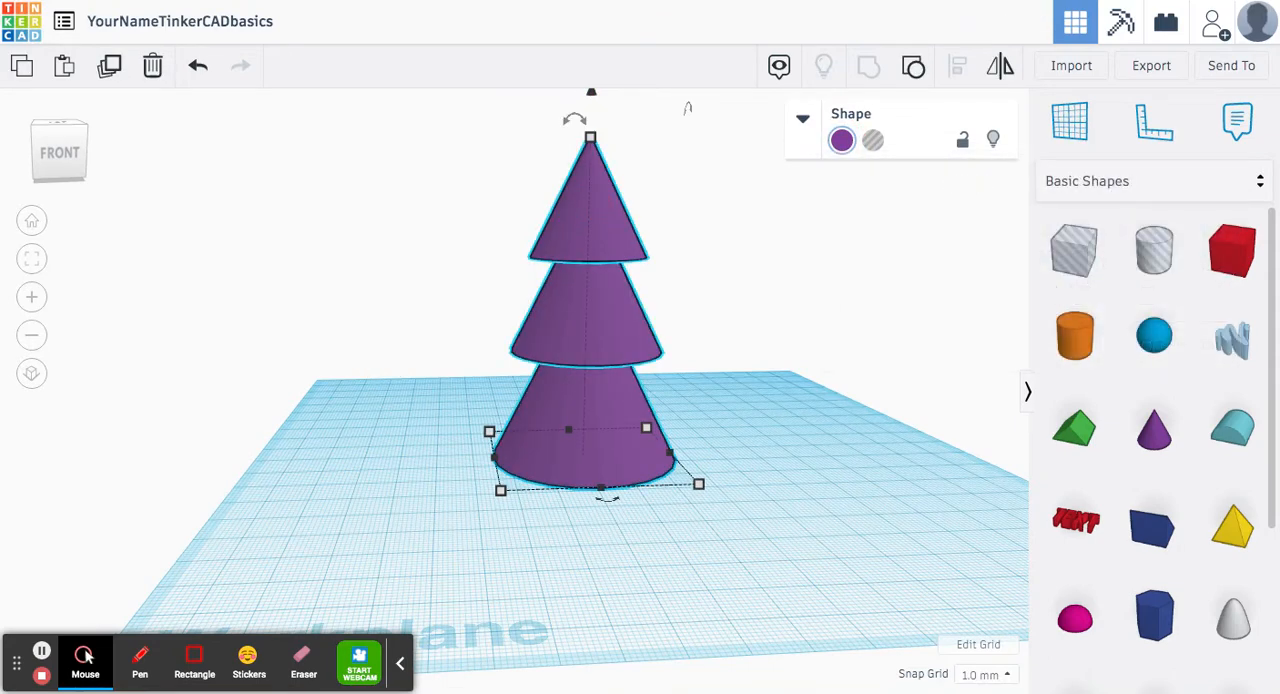
pyautogui.click(842, 140)
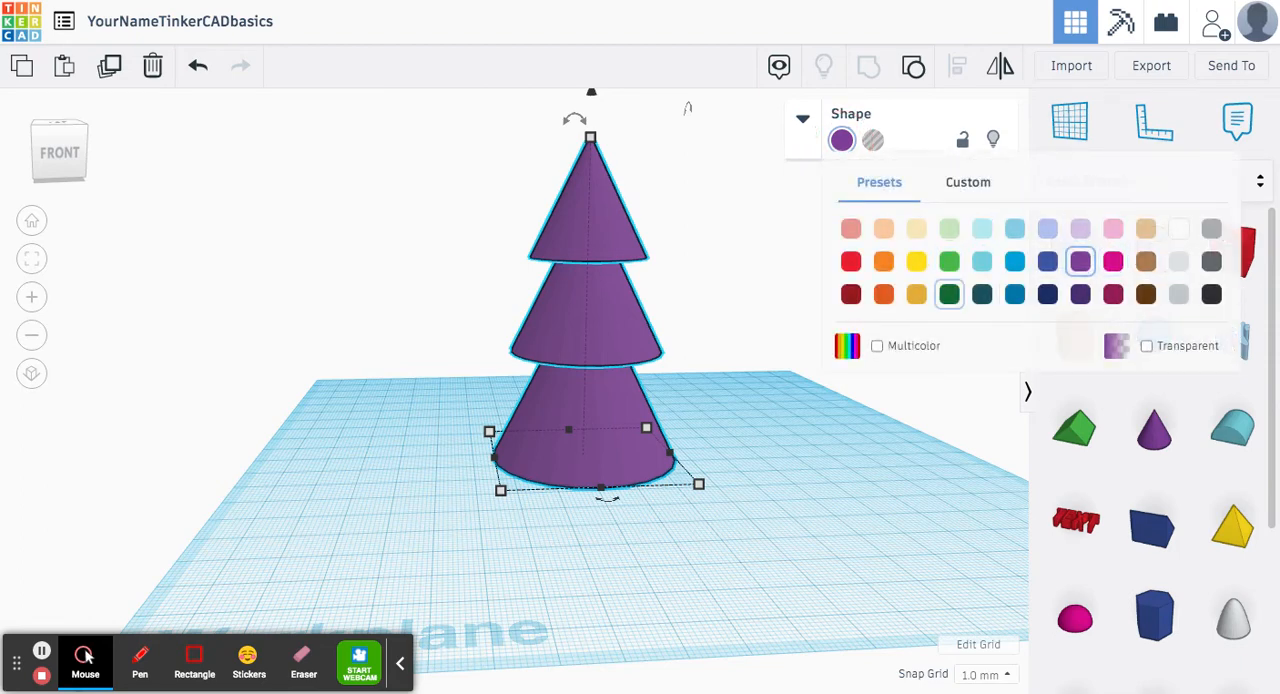
pyautogui.click(949, 294)
pyautogui.click(438, 284)
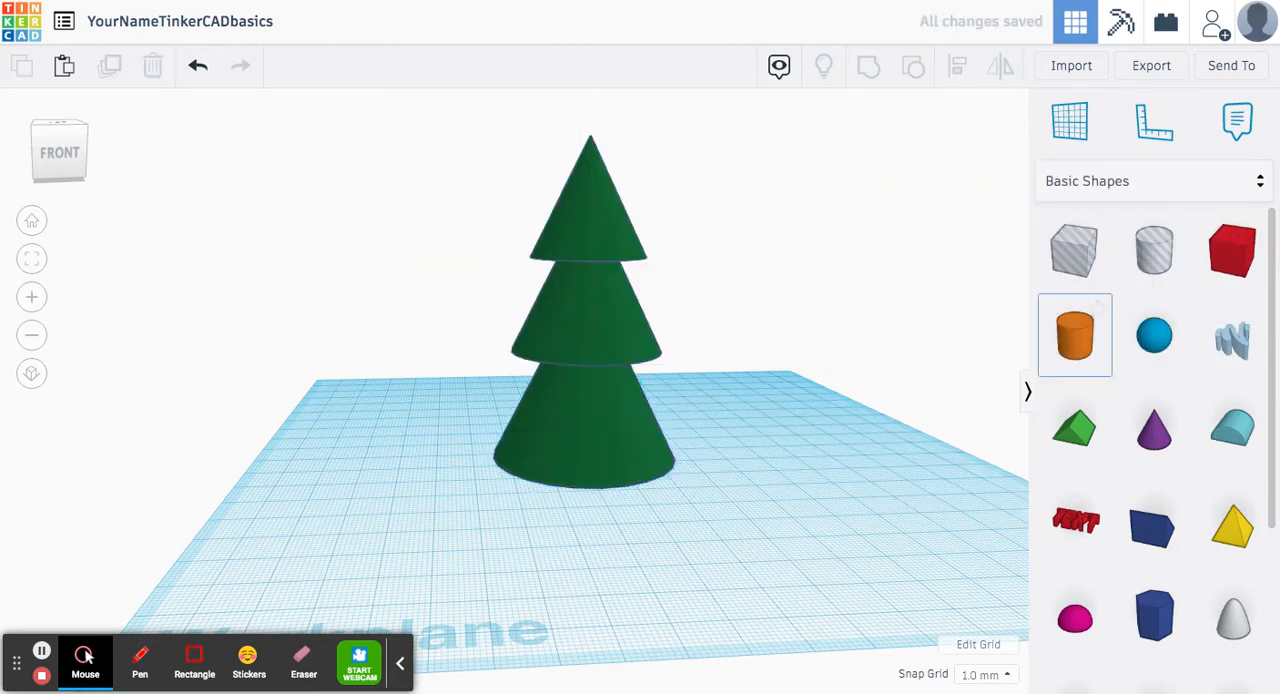
# Step: Place a cylinder on the workplane beside the tree and set its width and depth to 10 mm
pyautogui.moveTo(1075, 335); pyautogui.dragTo(762, 460)
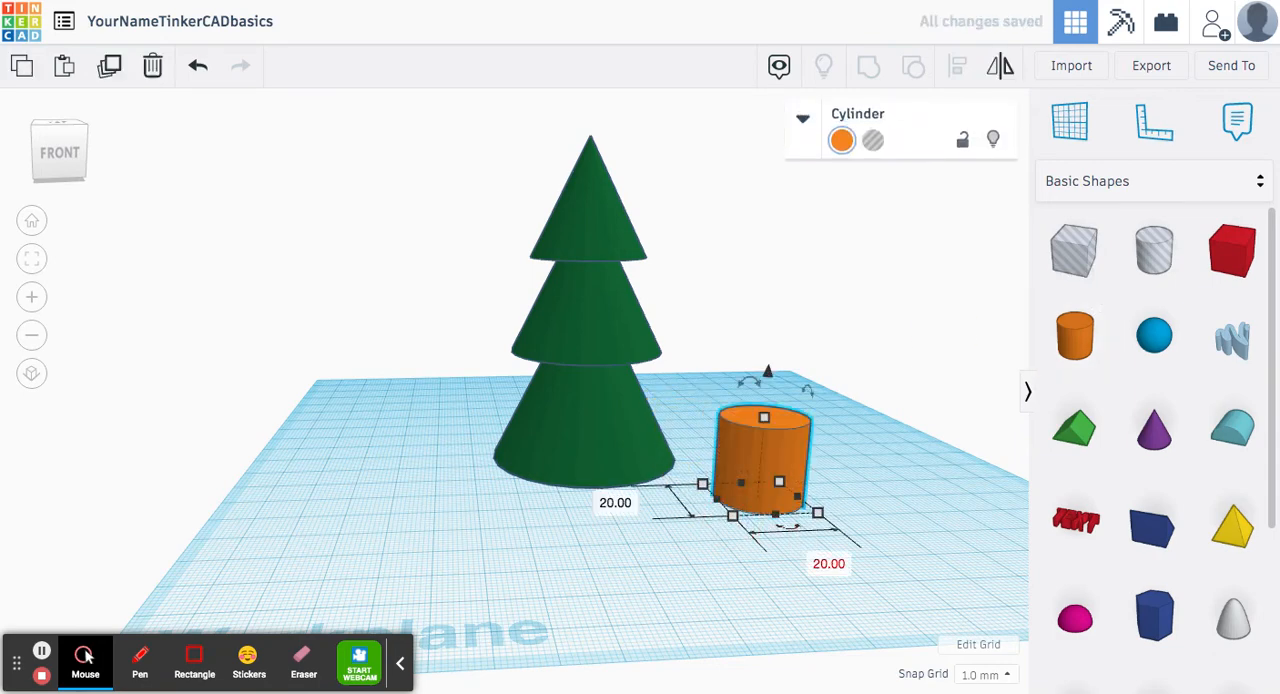
pyautogui.click(829, 563)
pyautogui.write('10')
pyautogui.press('Return')
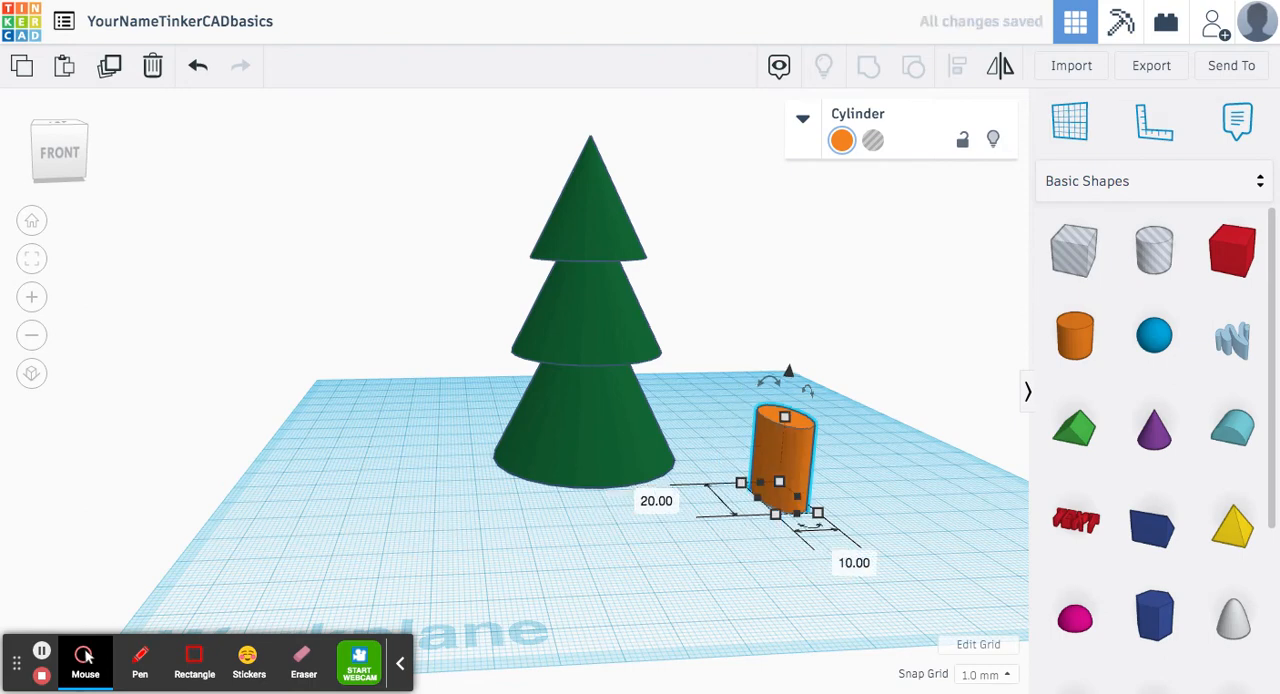
pyautogui.click(656, 500)
pyautogui.write('10')
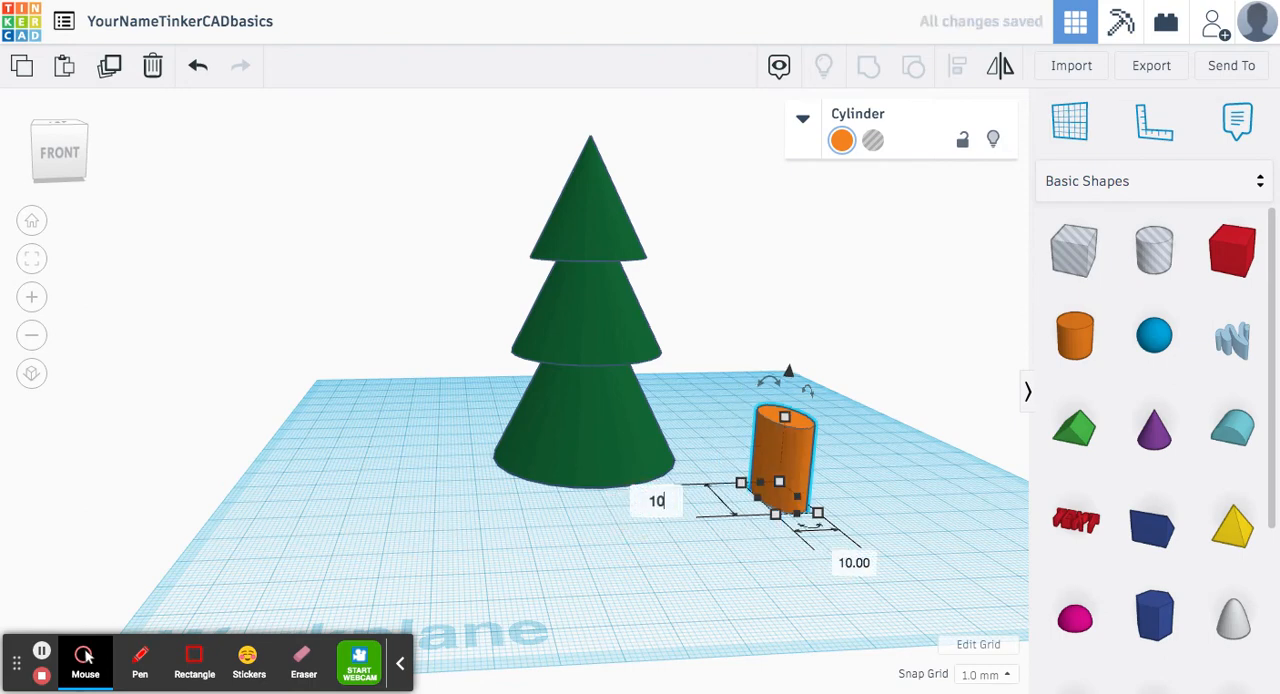
pyautogui.press('Return')
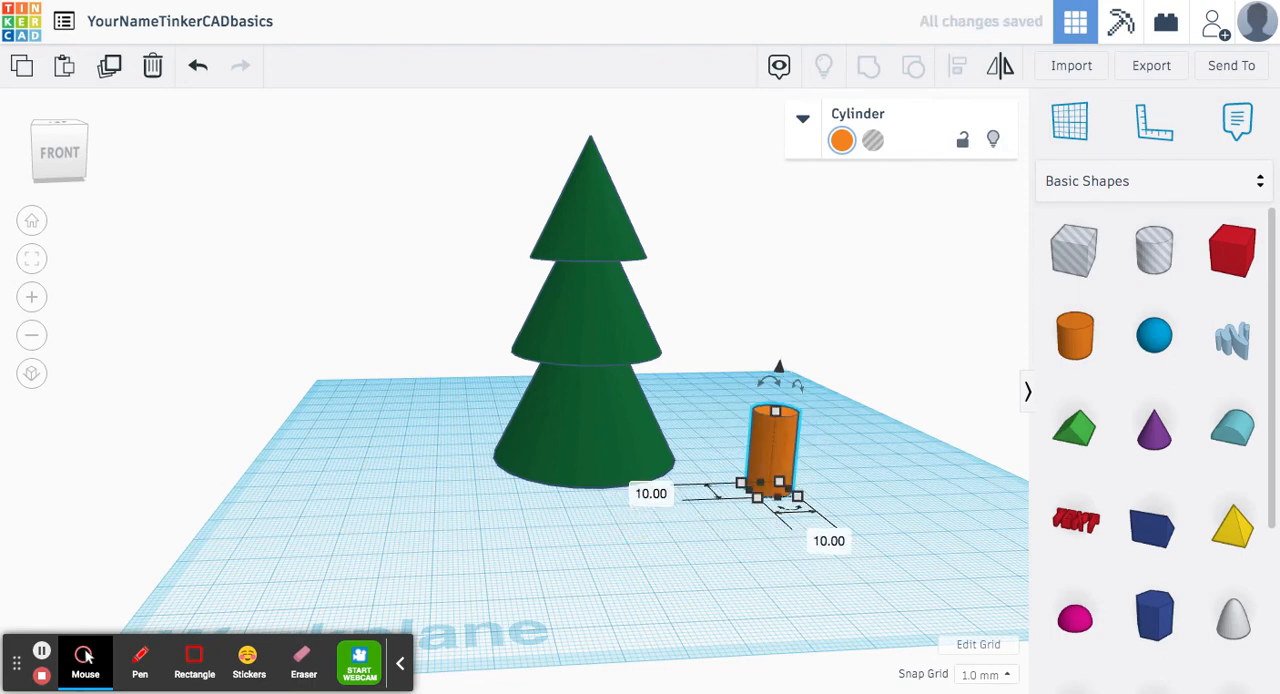
# Step: Recolour the cylinder with the medium brown preset as a tree trunk
pyautogui.click(841, 140)
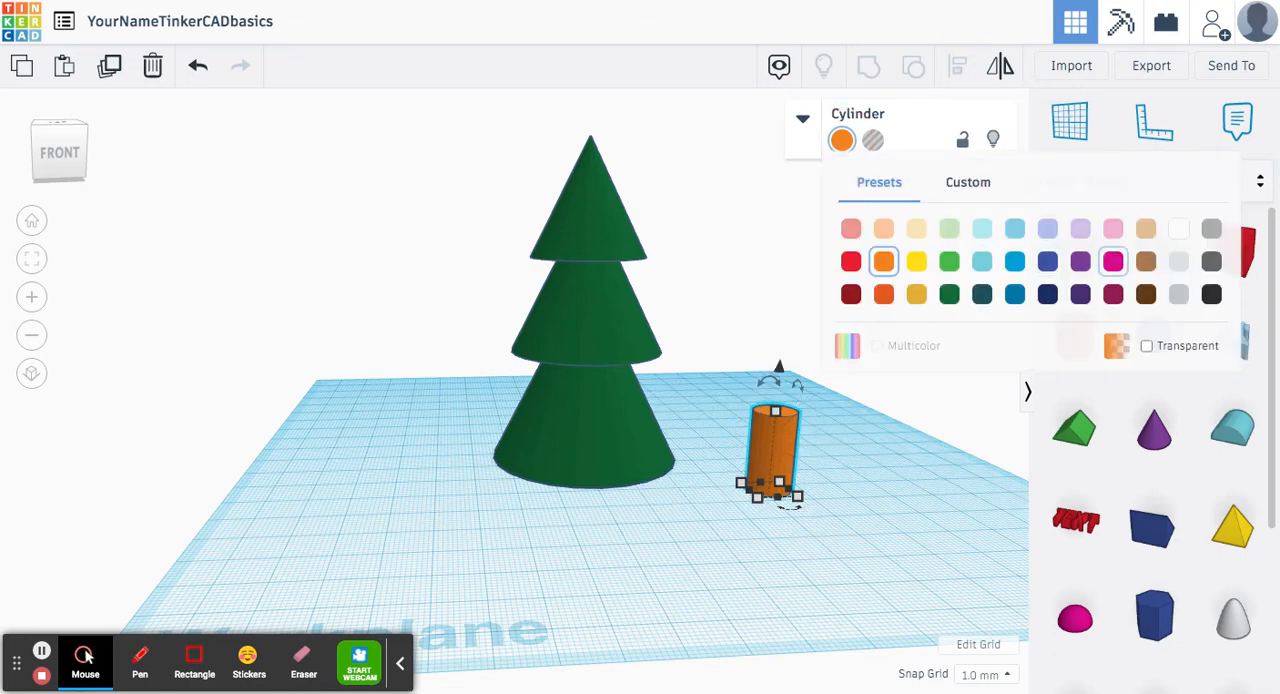
pyautogui.click(1146, 261)
pyautogui.click(452, 460)
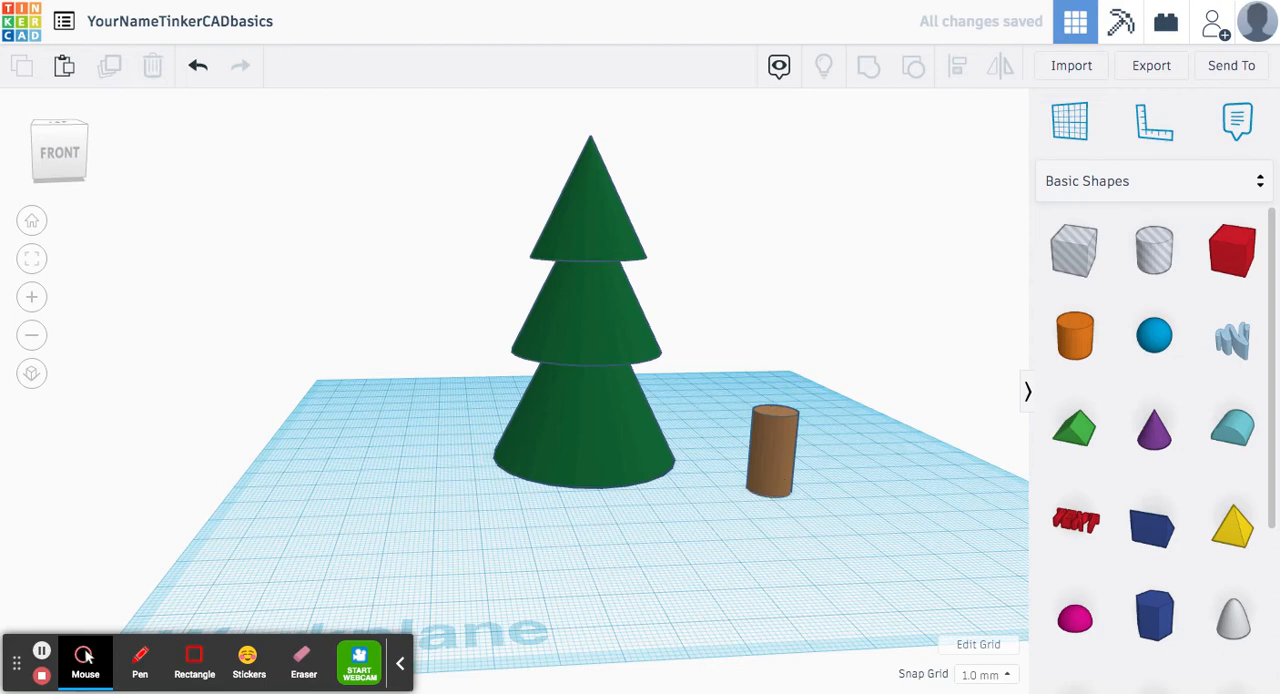
# Step: Raise the green tree shape so its base sits 15 mm above the workplane
pyautogui.moveTo(490, 322); pyautogui.dragTo(465, 368, button='middle')
pyautogui.click(554, 380)
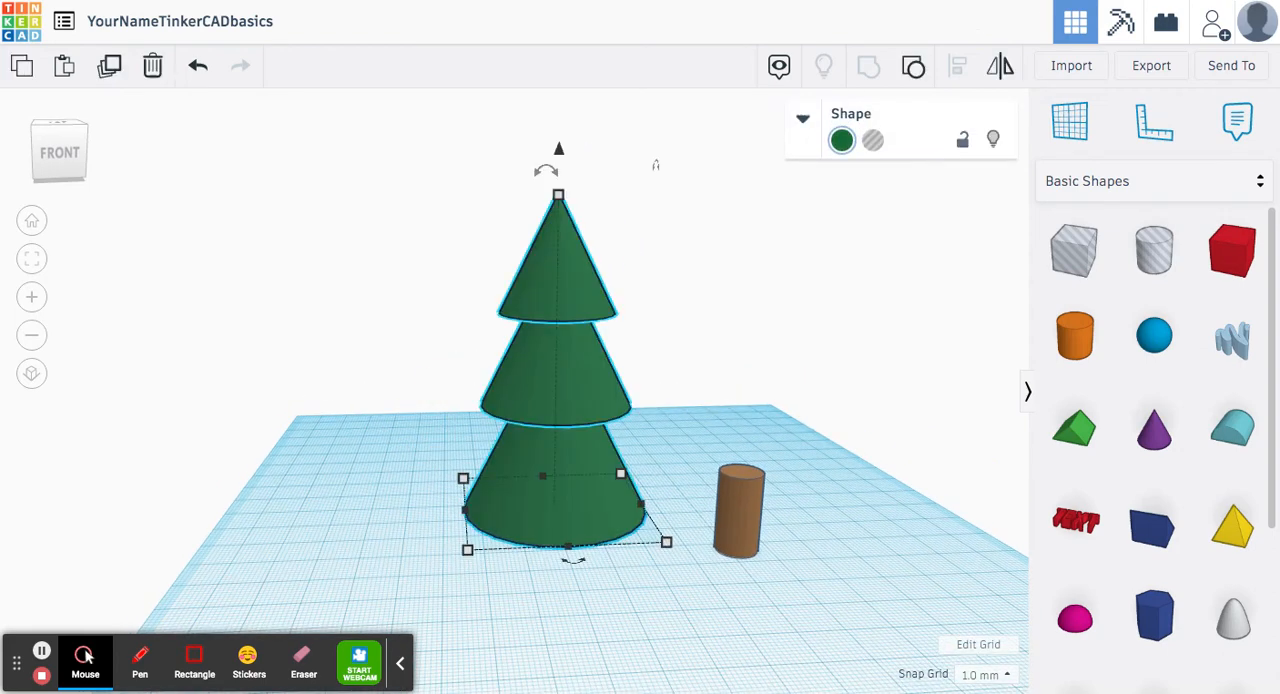
pyautogui.moveTo(559, 150); pyautogui.dragTo(559, 96)
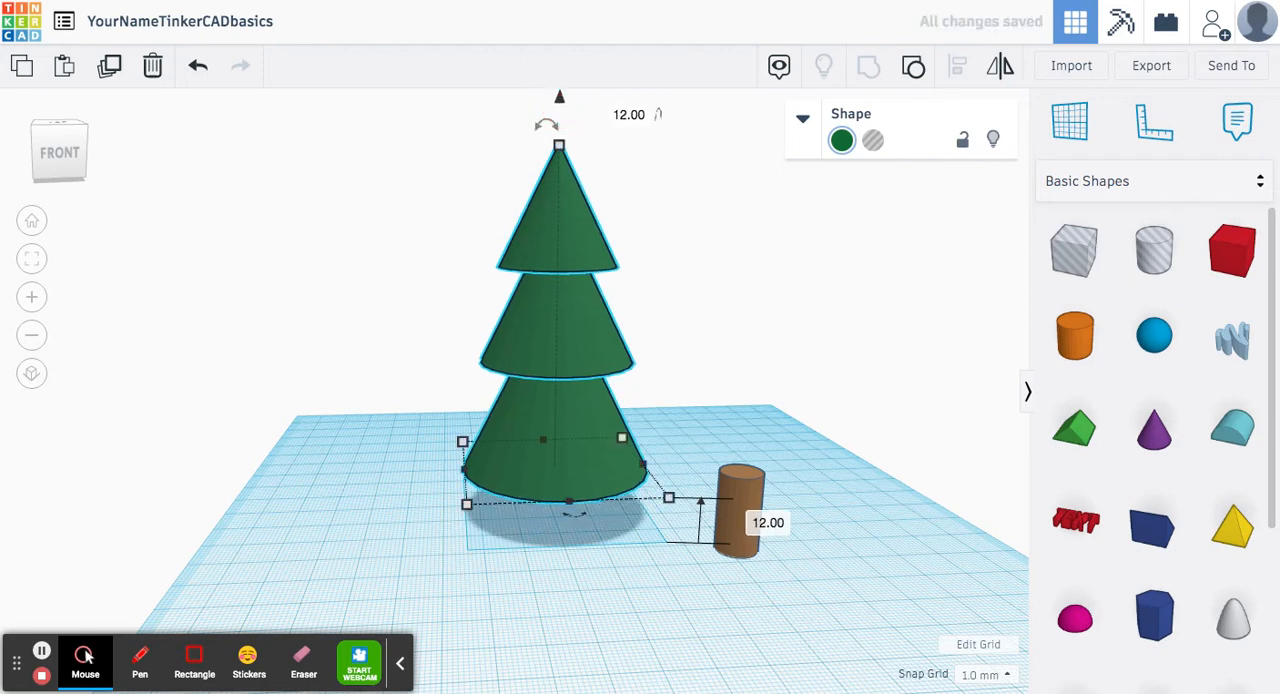
pyautogui.click(770, 523)
pyautogui.write('1')
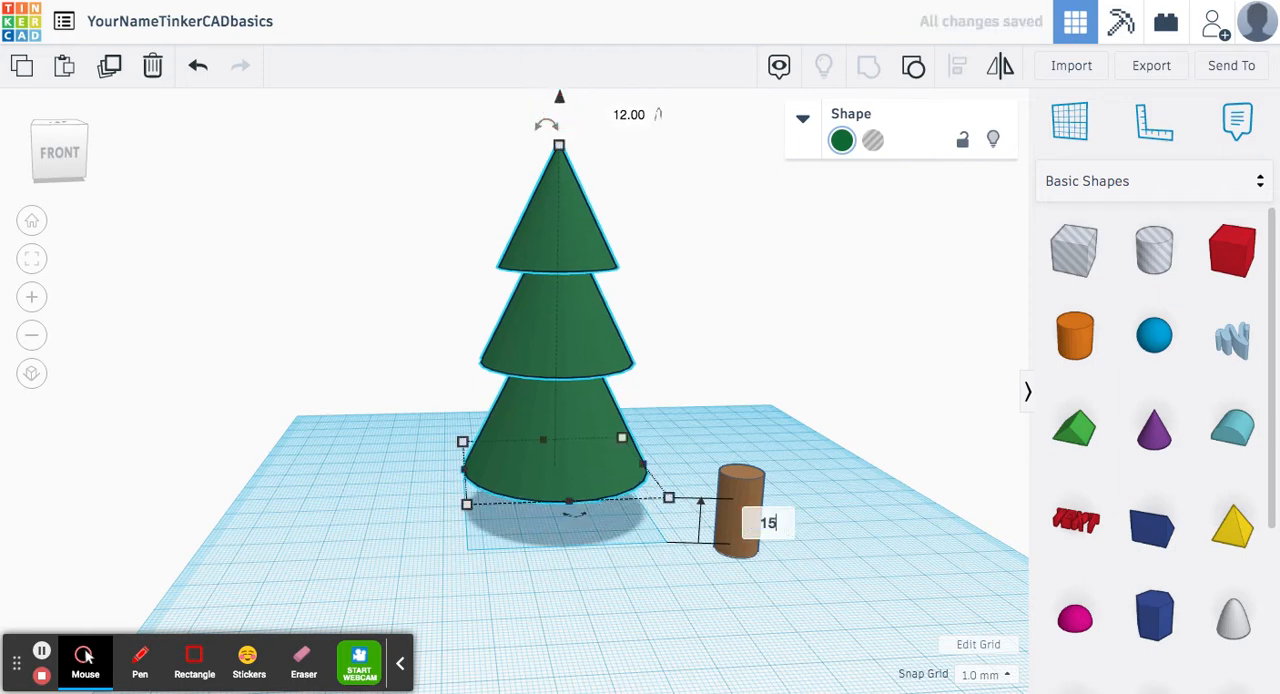
pyautogui.write('5')
pyautogui.press('Return')
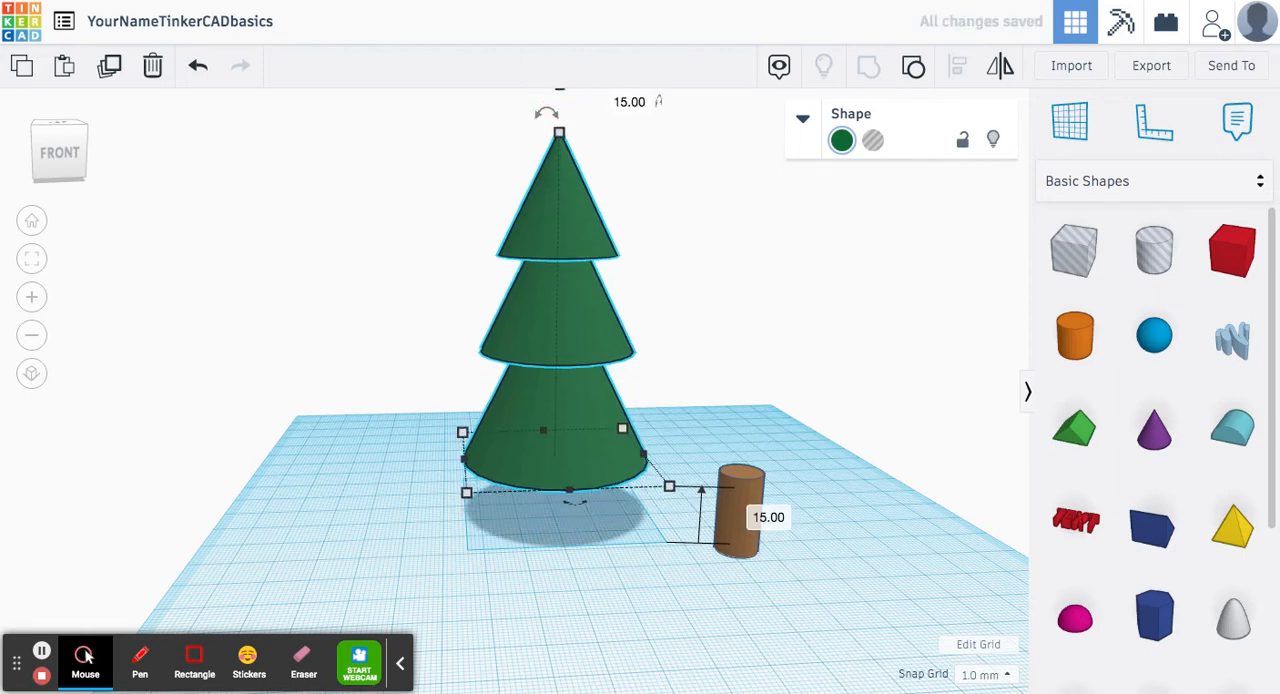
pyautogui.moveTo(595, 186); pyautogui.dragTo(598, 263, button='middle')
pyautogui.moveTo(562, 162)
pyautogui.mouseDown()
pyautogui.moveTo(563, 197)
pyautogui.moveTo(582, 162)
pyautogui.mouseUp()
pyautogui.click(749, 252)
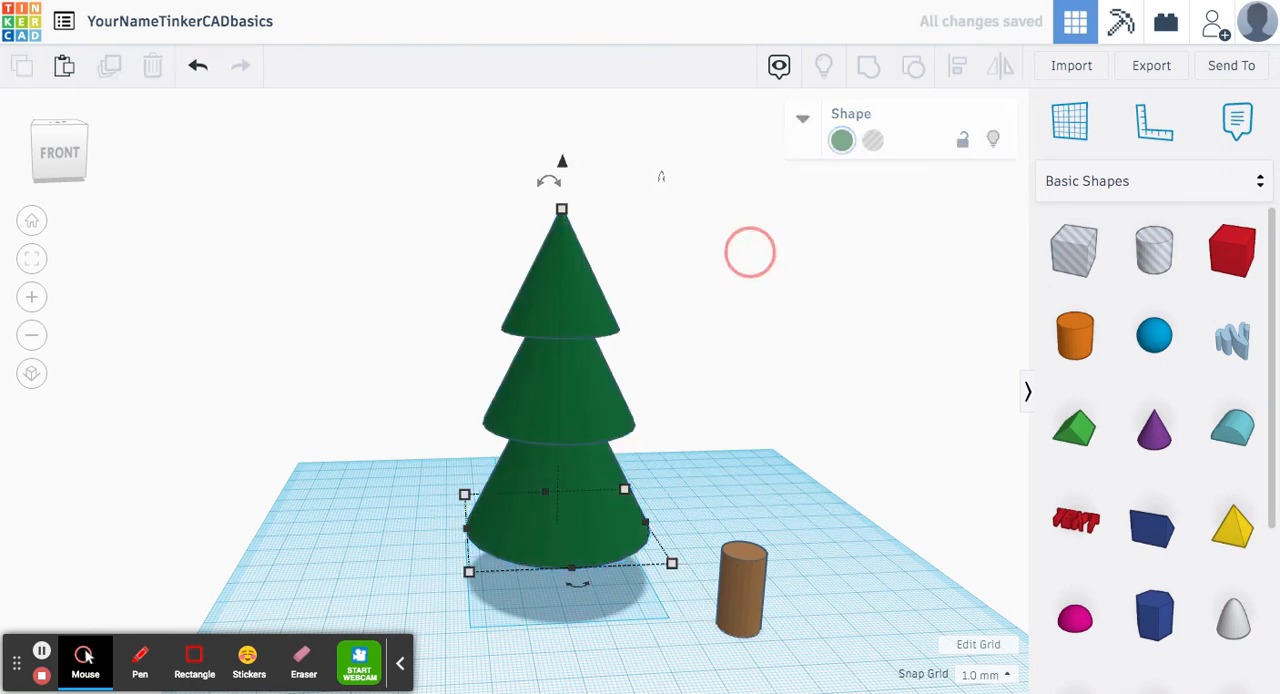
# Step: Align the brown trunk and the green tree shape on their centres in both horizontal directions
pyautogui.moveTo(780, 385); pyautogui.dragTo(734, 292, button='middle')
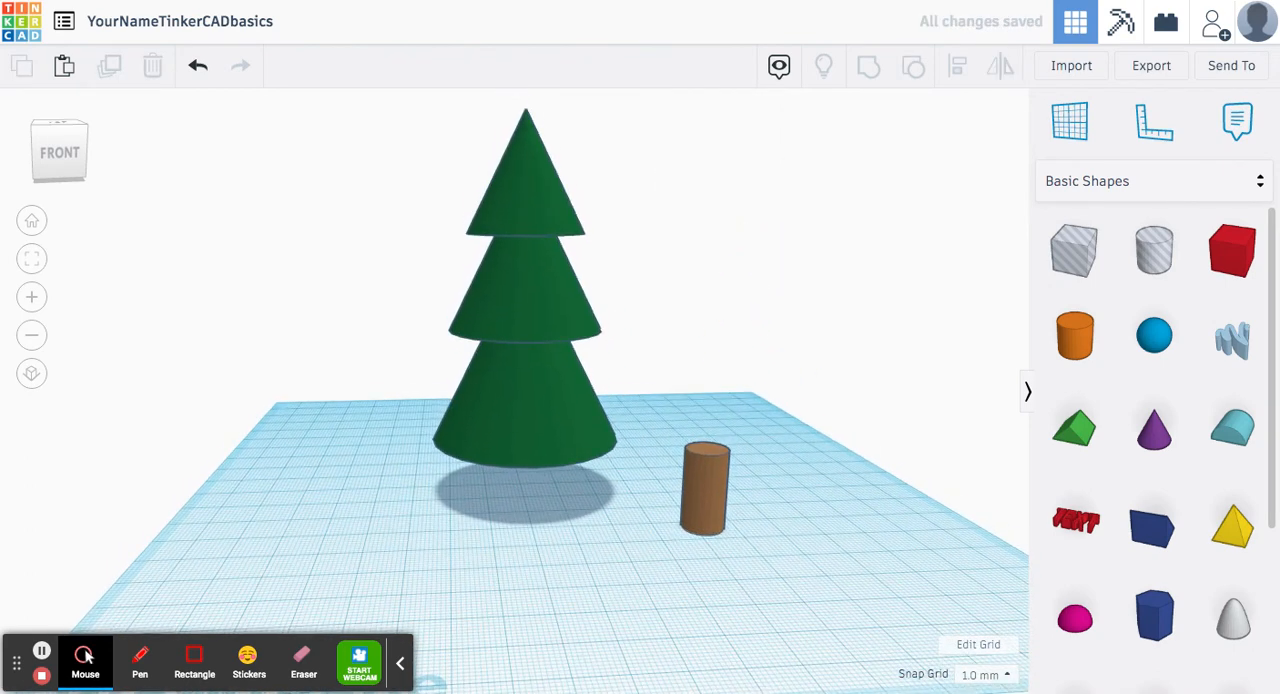
pyautogui.moveTo(705, 490); pyautogui.dragTo(725, 572)
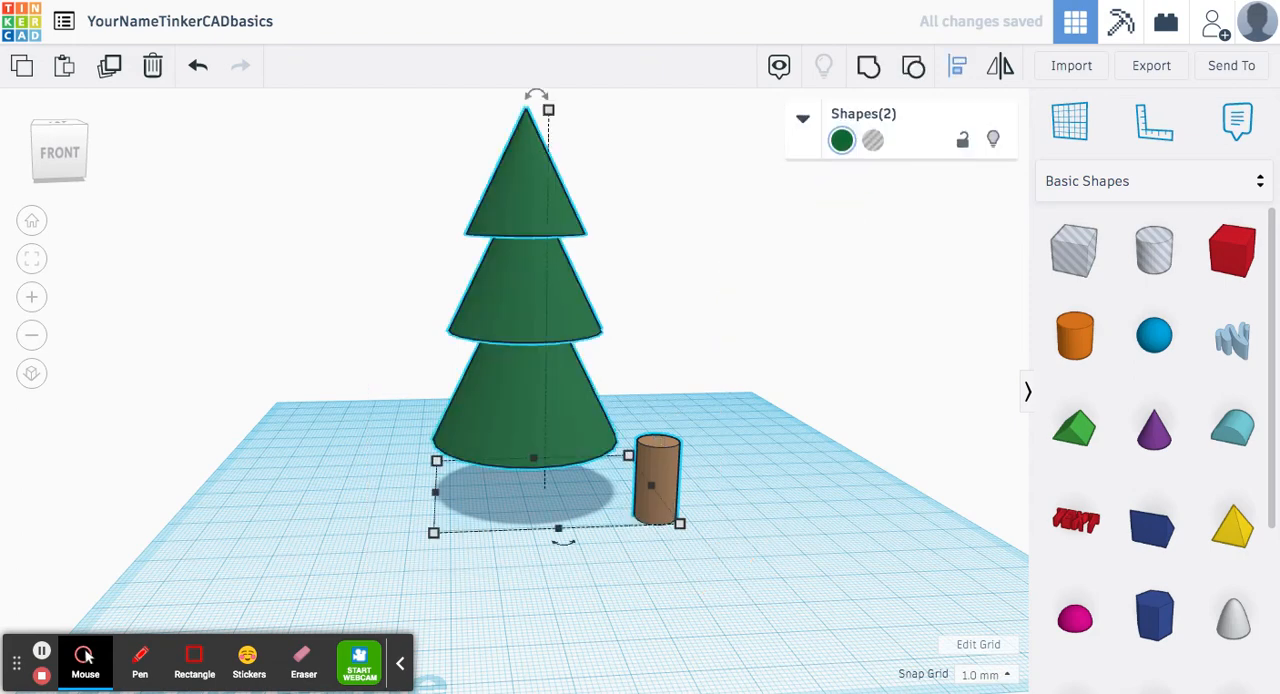
pyautogui.press('l')
pyautogui.click(563, 541)
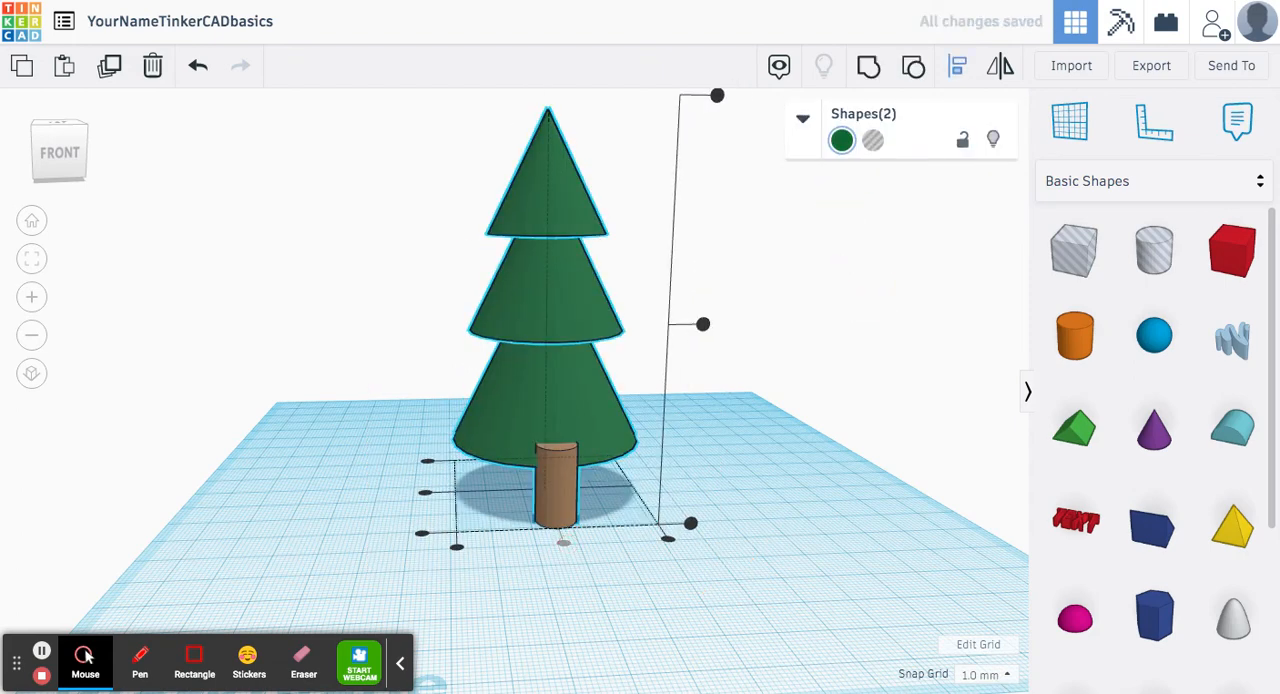
pyautogui.click(425, 492)
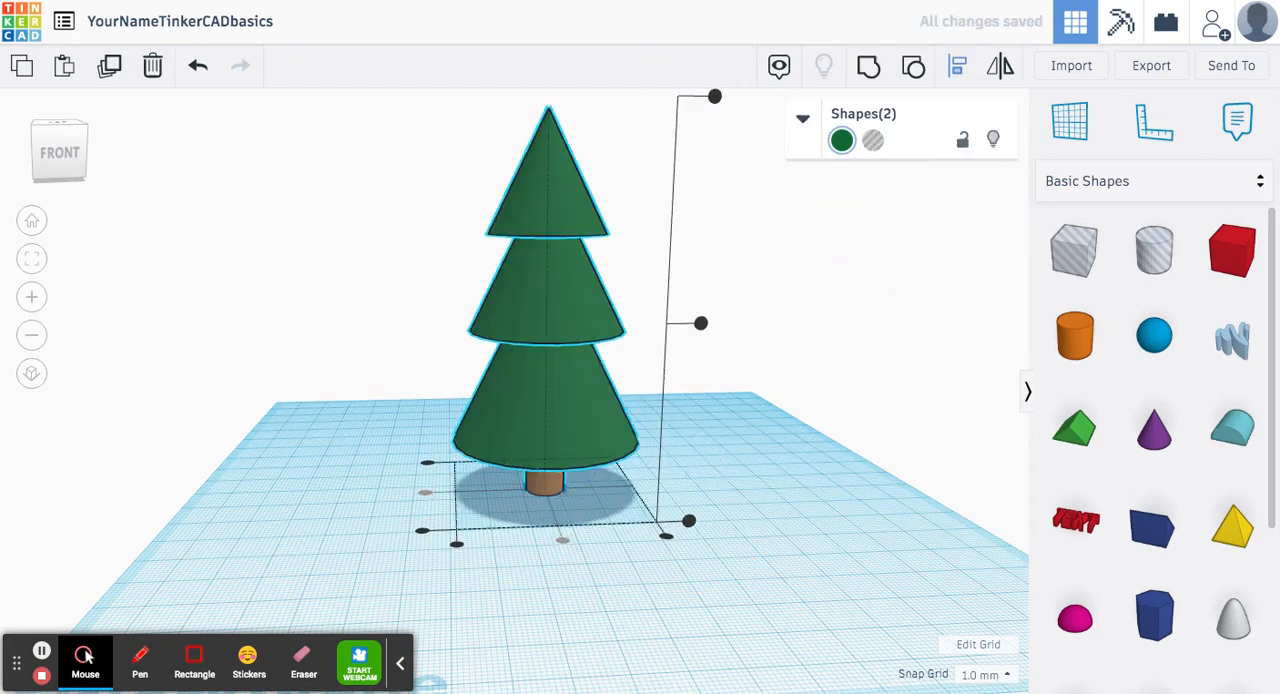
# Step: Group the trunk and the green cones into one shape
pyautogui.moveTo(784, 404); pyautogui.dragTo(790, 427, button='right')
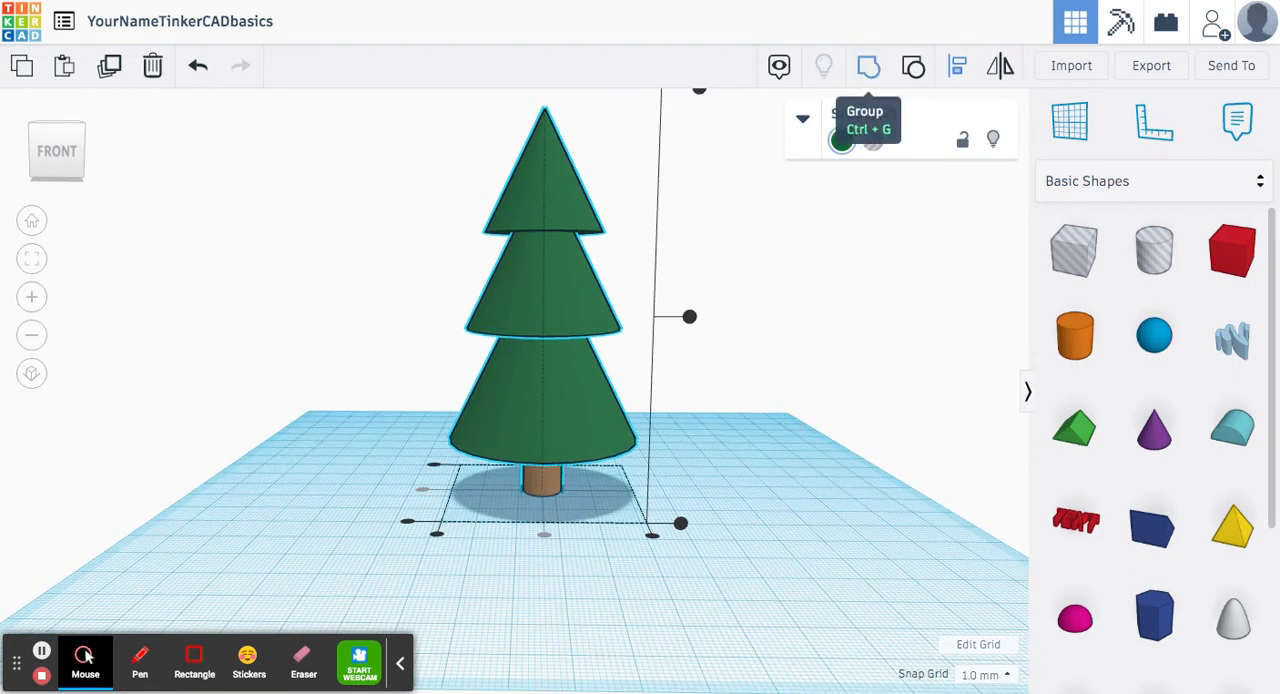
pyautogui.click(866, 65)
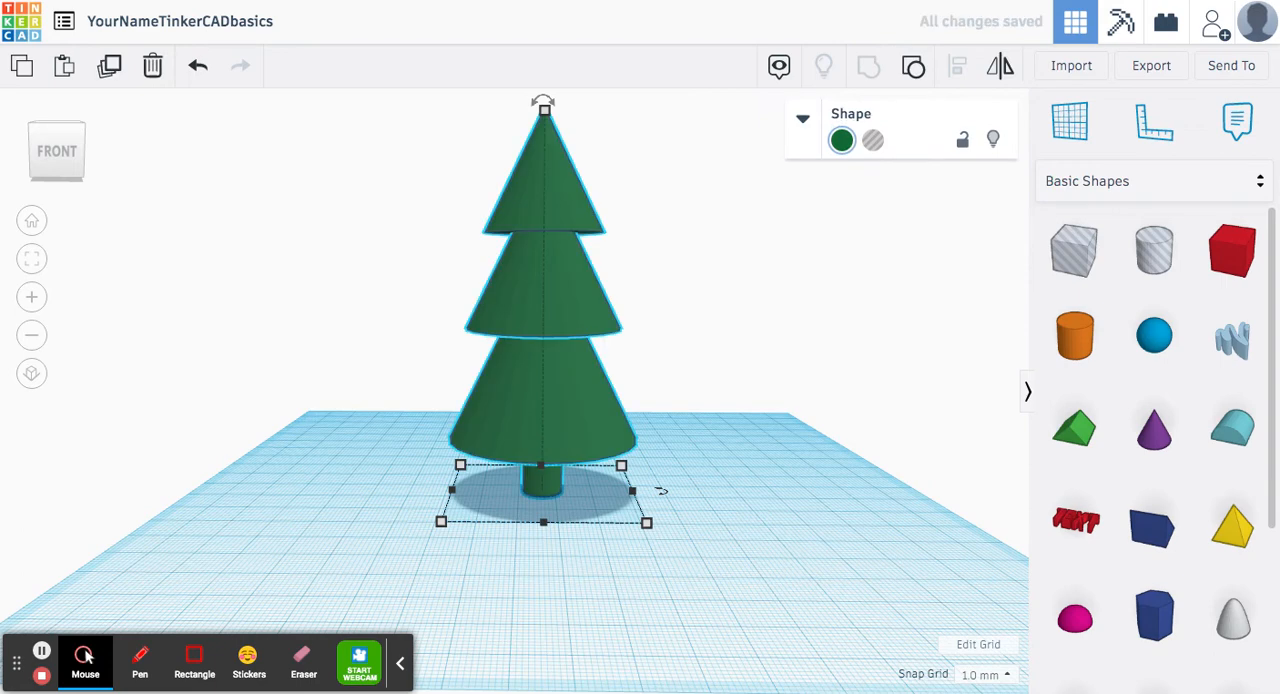
pyautogui.press('Escape')
# Step: Turn on Multicolor for the grouped tree so each part shows its own colour
pyautogui.click(536, 483)
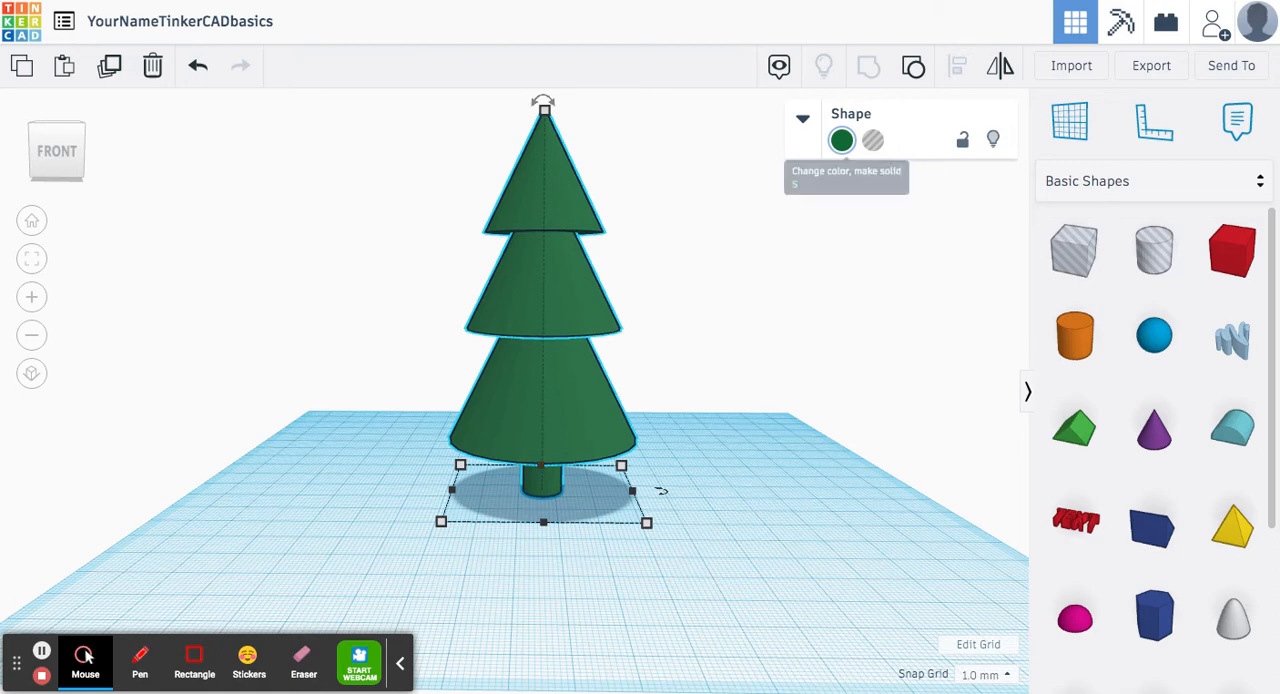
pyautogui.click(841, 140)
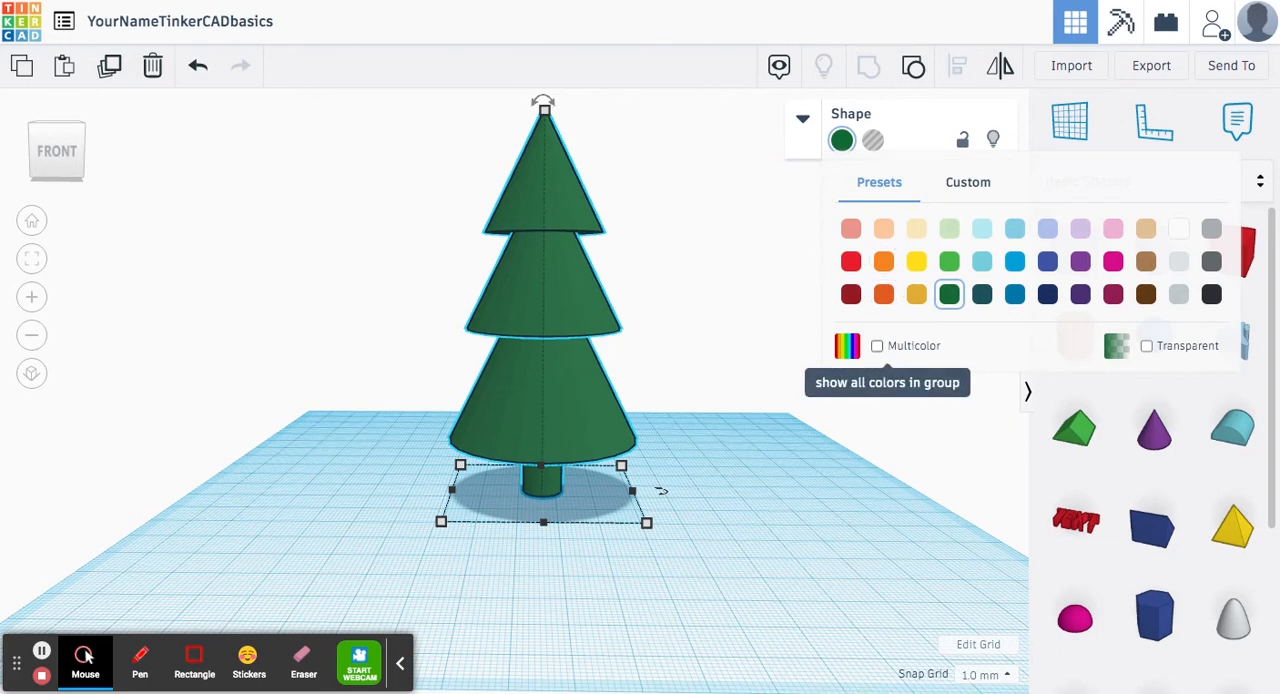
pyautogui.click(877, 345)
pyautogui.press('Escape')
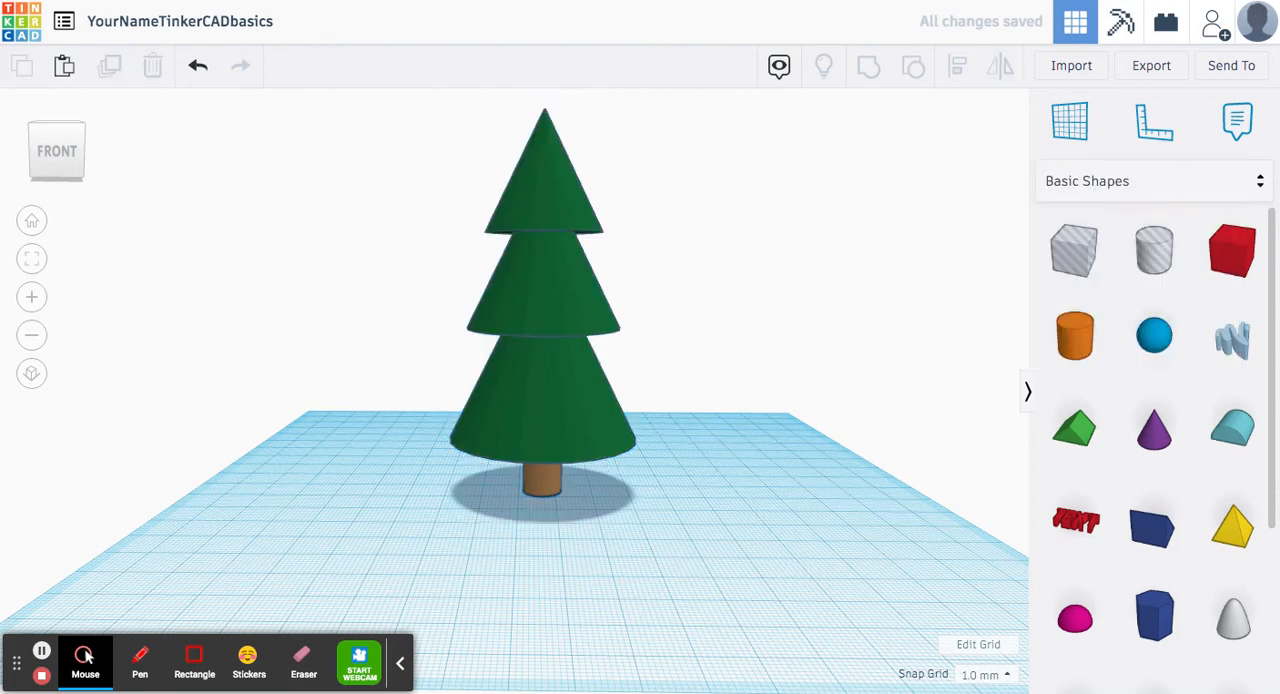
# Step: Move the finished tree to the back-left area of the workplane
pyautogui.moveTo(560, 423); pyautogui.dragTo(370, 388)
pyautogui.click(612, 325)
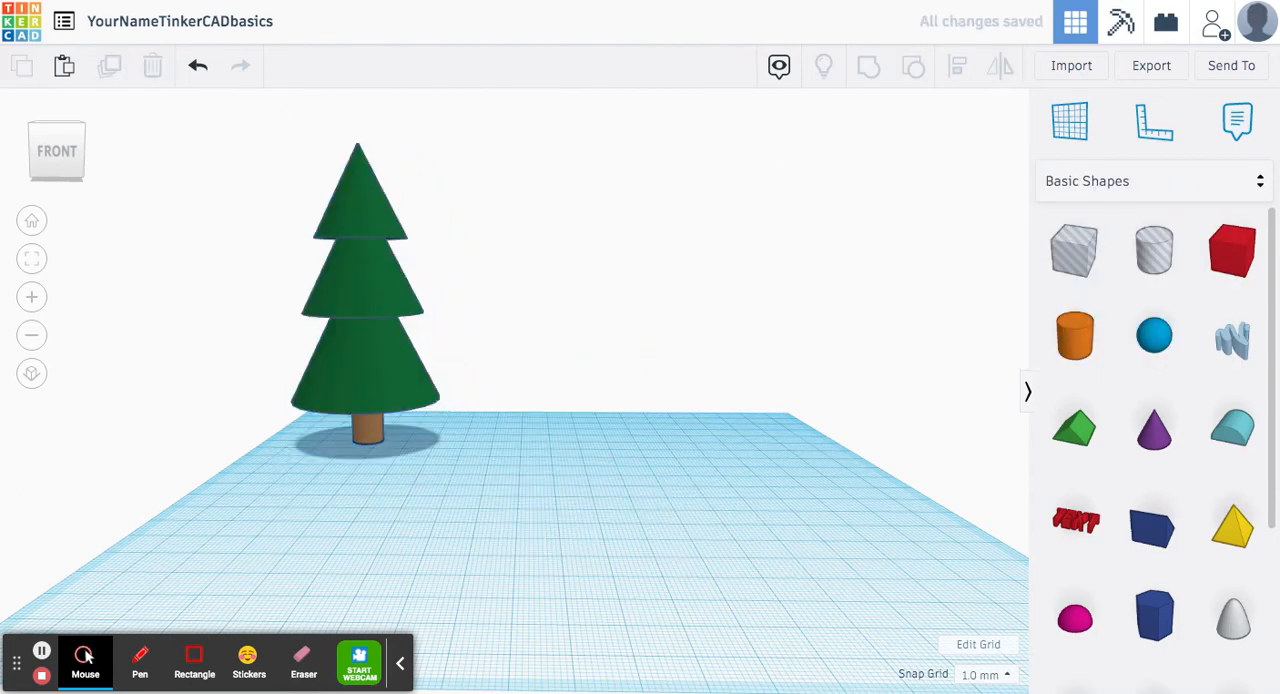
pyautogui.scroll(-3, 580, 314)
pyautogui.moveTo(580, 314); pyautogui.dragTo(580, 324, button='right')
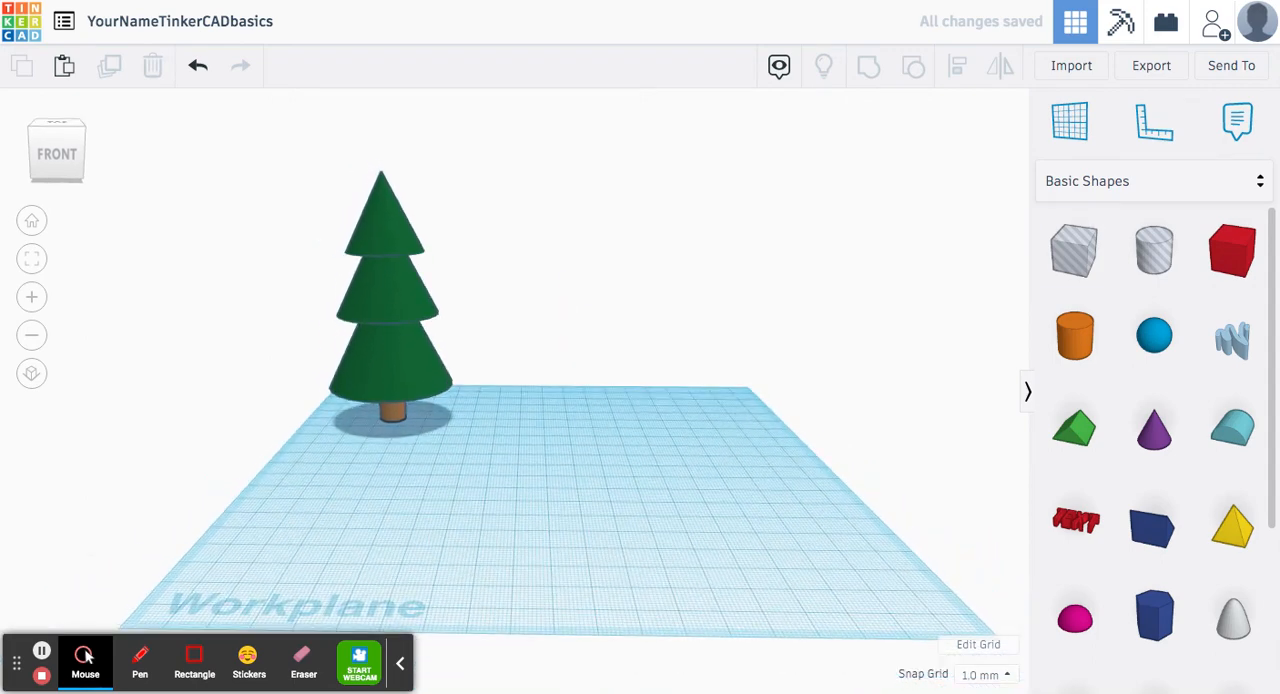
# Step: Place a box on the empty part of the workplane and set its depth to 100 mm
pyautogui.moveTo(1232, 250); pyautogui.dragTo(636, 468)
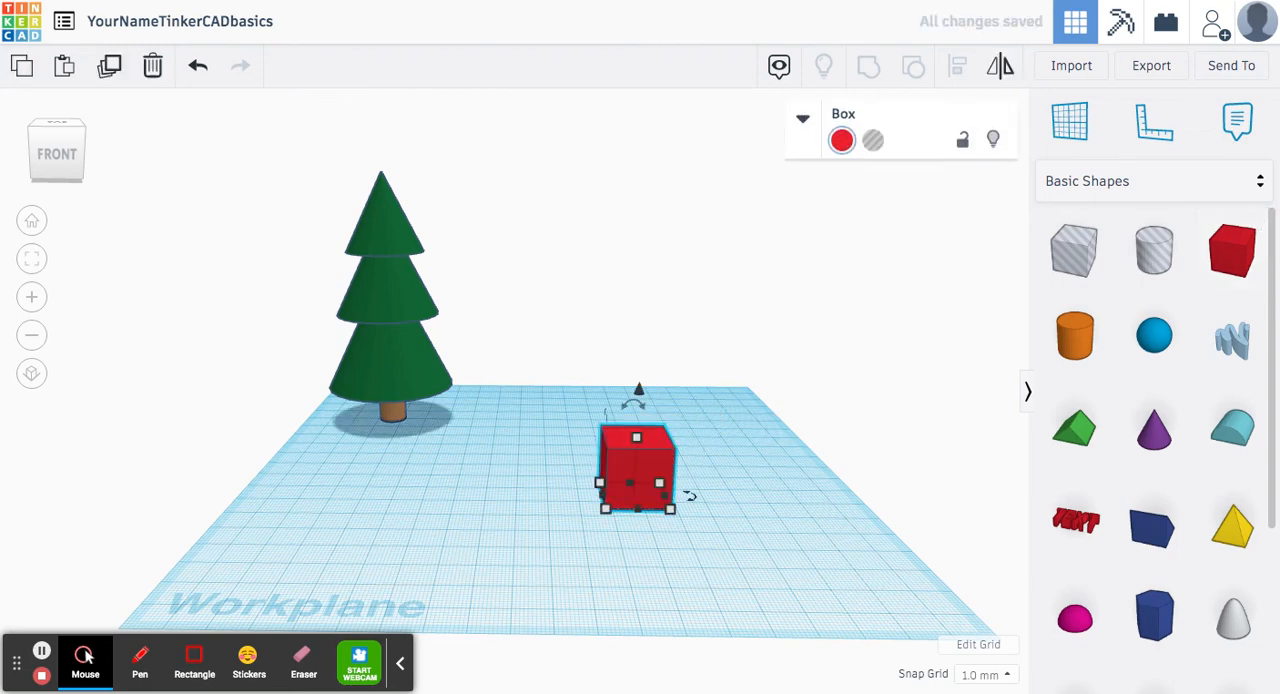
pyautogui.moveTo(669, 508)
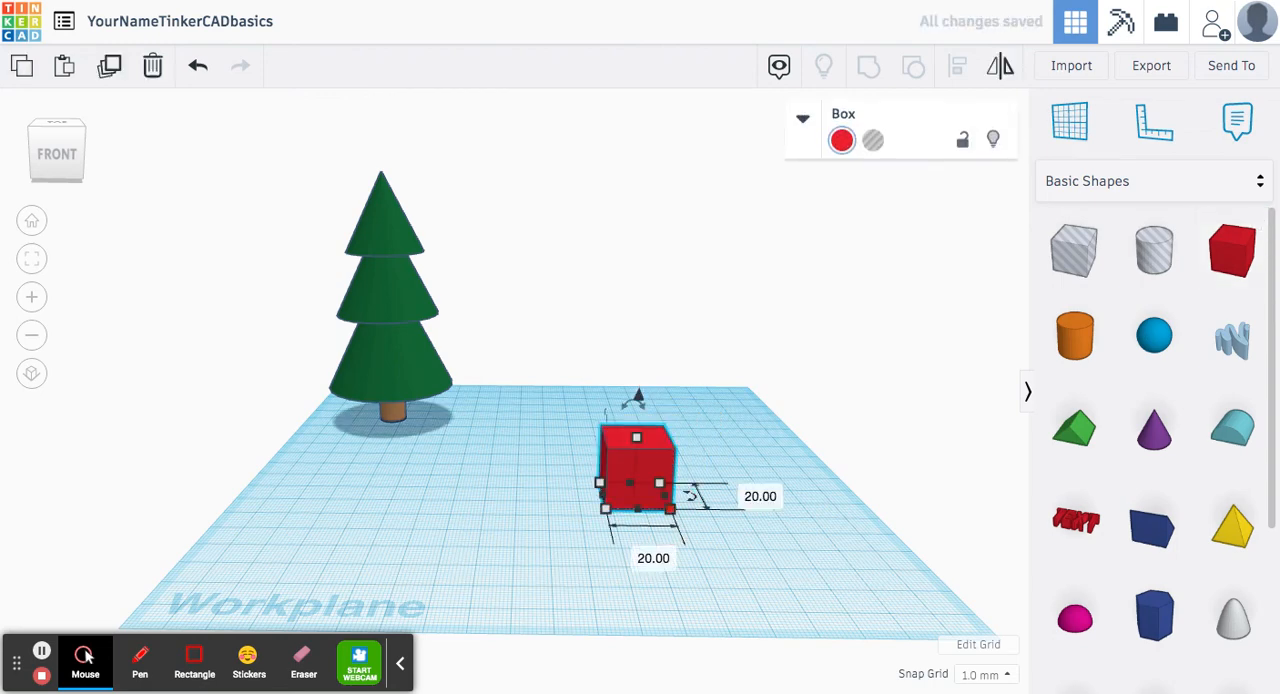
pyautogui.click(760, 495)
pyautogui.write('100')
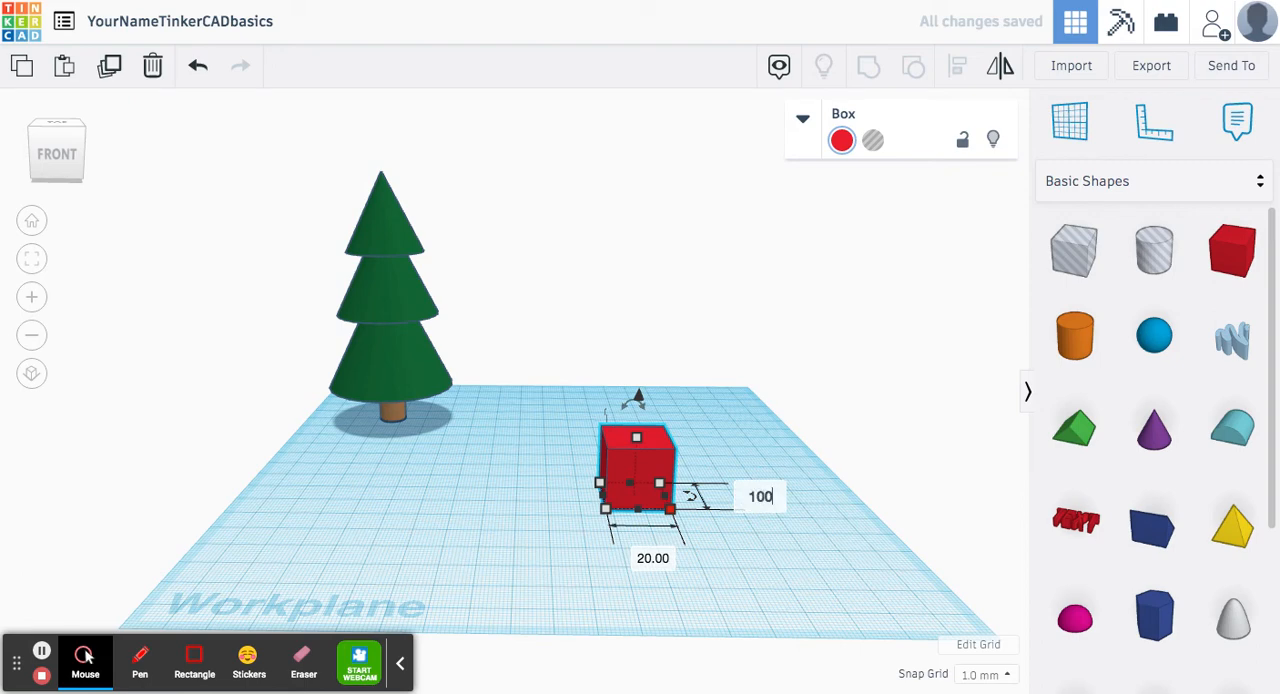
pyautogui.press('Return')
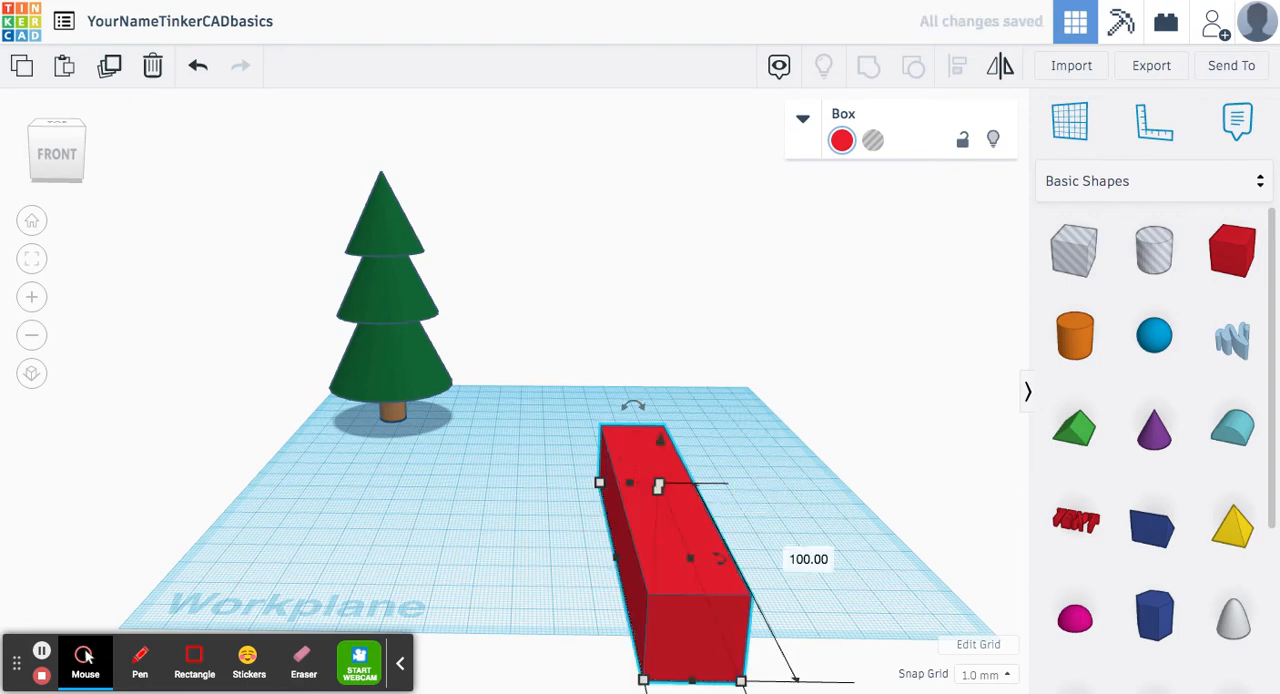
# Step: Move the box farther back so it lies on the workplane and set its width to 100 mm
pyautogui.moveTo(690, 620); pyautogui.dragTo(679, 522)
pyautogui.moveTo(642, 571)
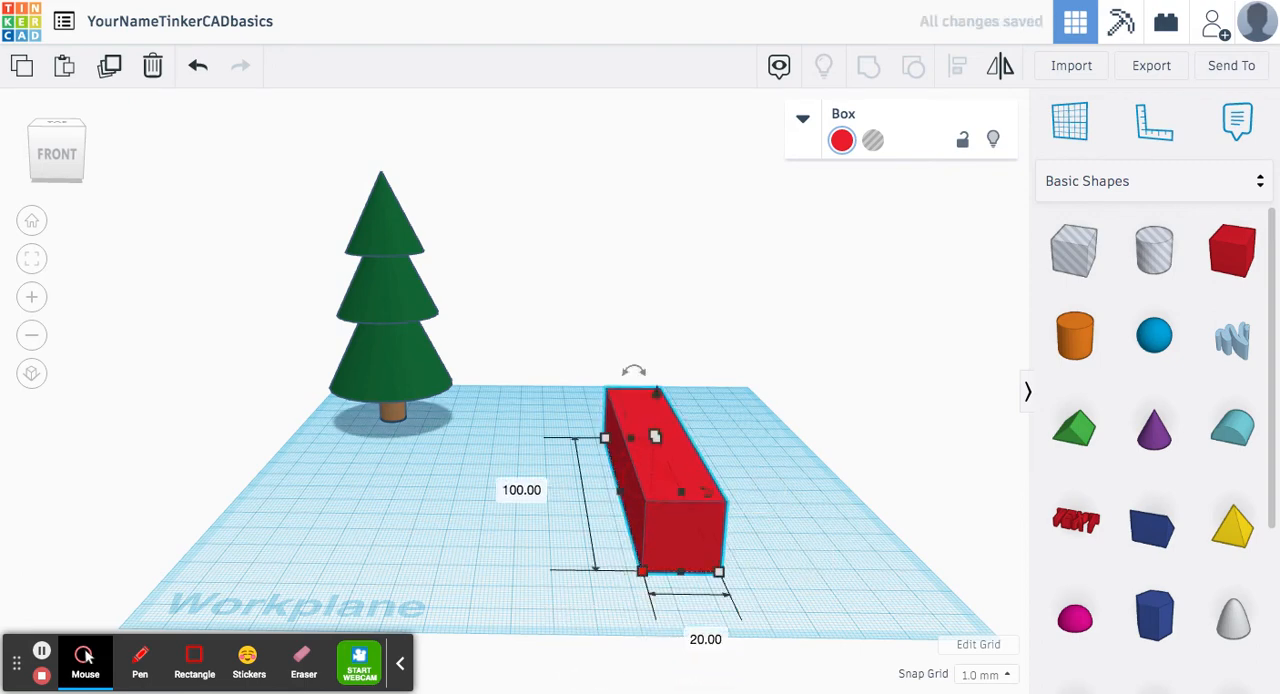
pyautogui.click(705, 639)
pyautogui.write('100')
pyautogui.press('Return')
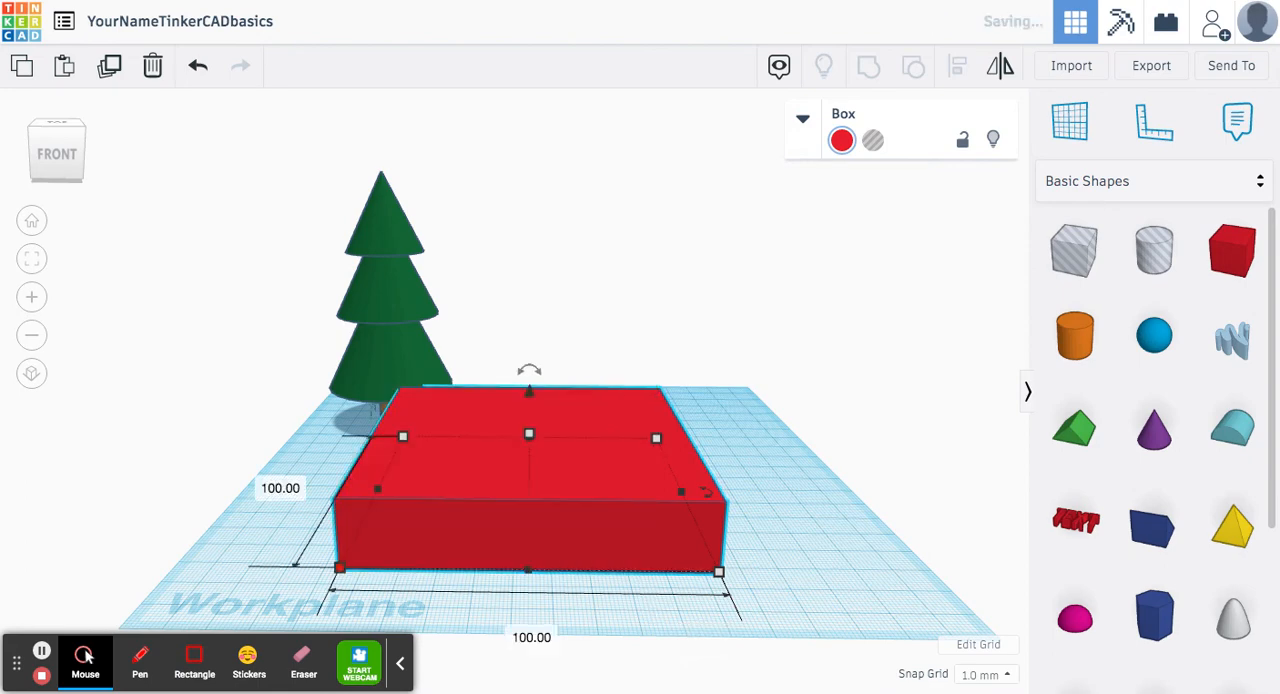
# Step: Set the height of the box to 100 mm
pyautogui.moveTo(529, 434)
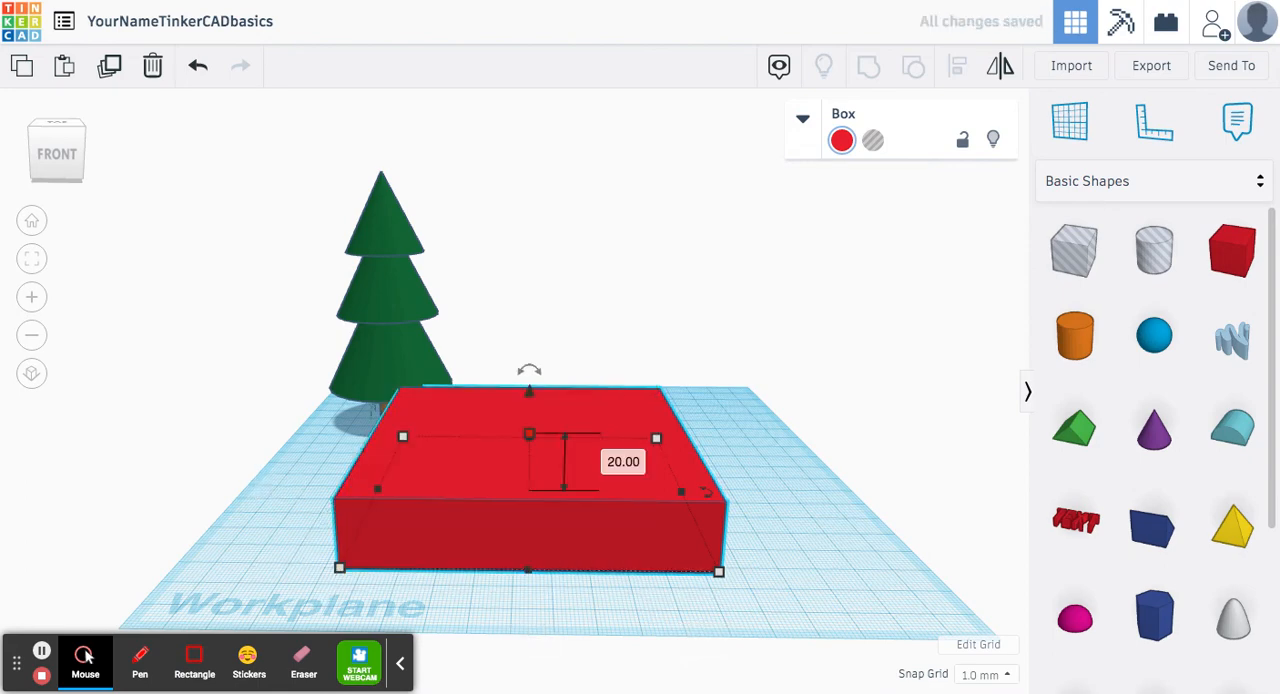
pyautogui.click(621, 461)
pyautogui.write('100')
pyautogui.press('Return')
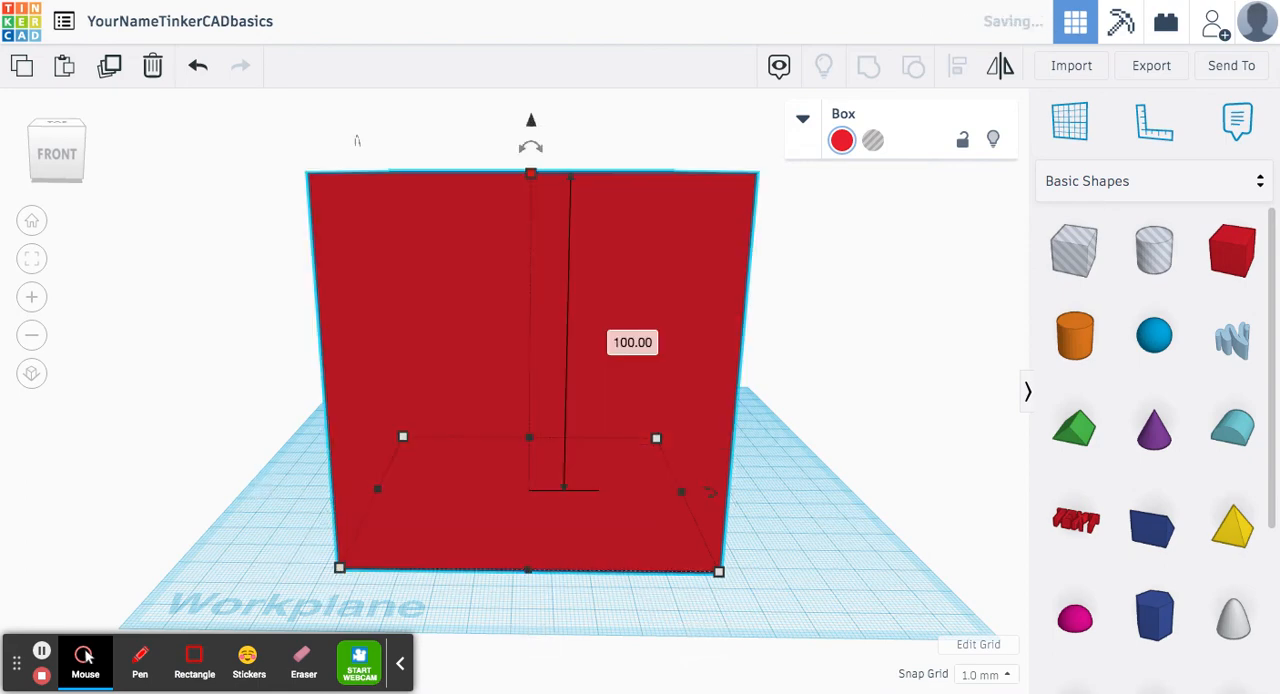
# Step: Duplicate the red box, place the copy beside the original and turn it into a hole
pyautogui.click(290, 440)
pyautogui.scroll(-5, 290, 440)
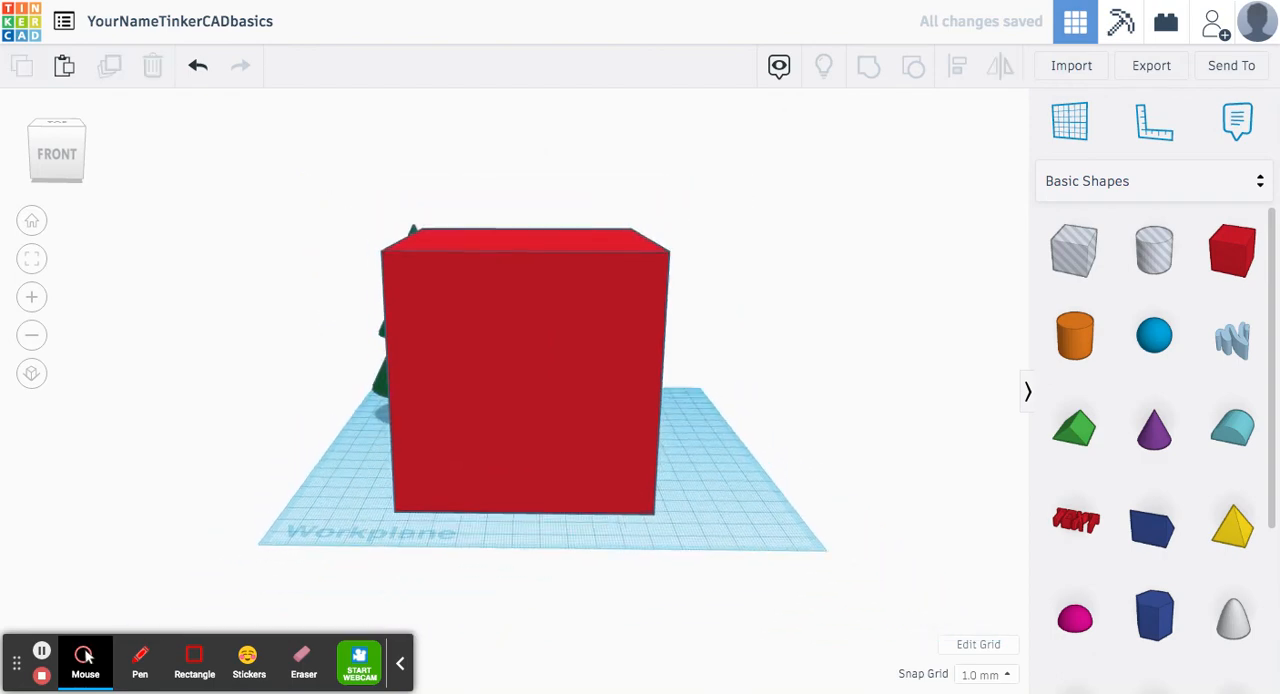
pyautogui.moveTo(298, 436); pyautogui.dragTo(450, 470, button='right')
pyautogui.click(588, 395)
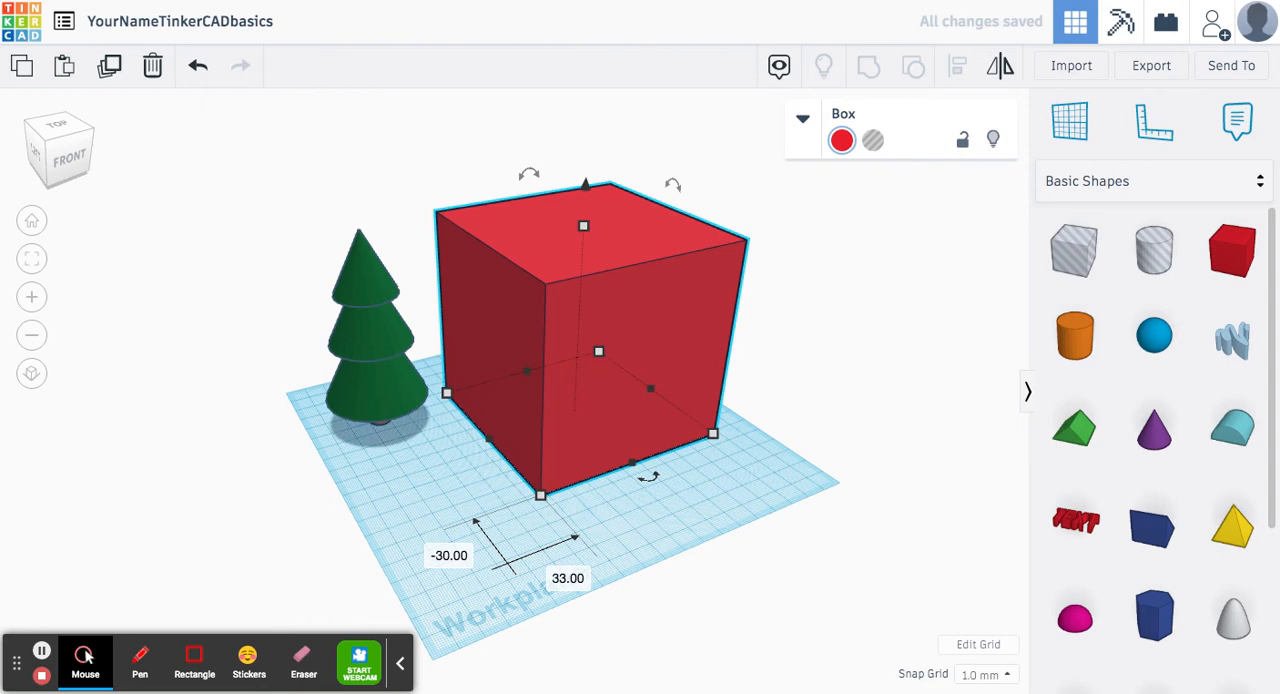
pyautogui.hotkey('ctrl', 'v')
pyautogui.click(903, 348)
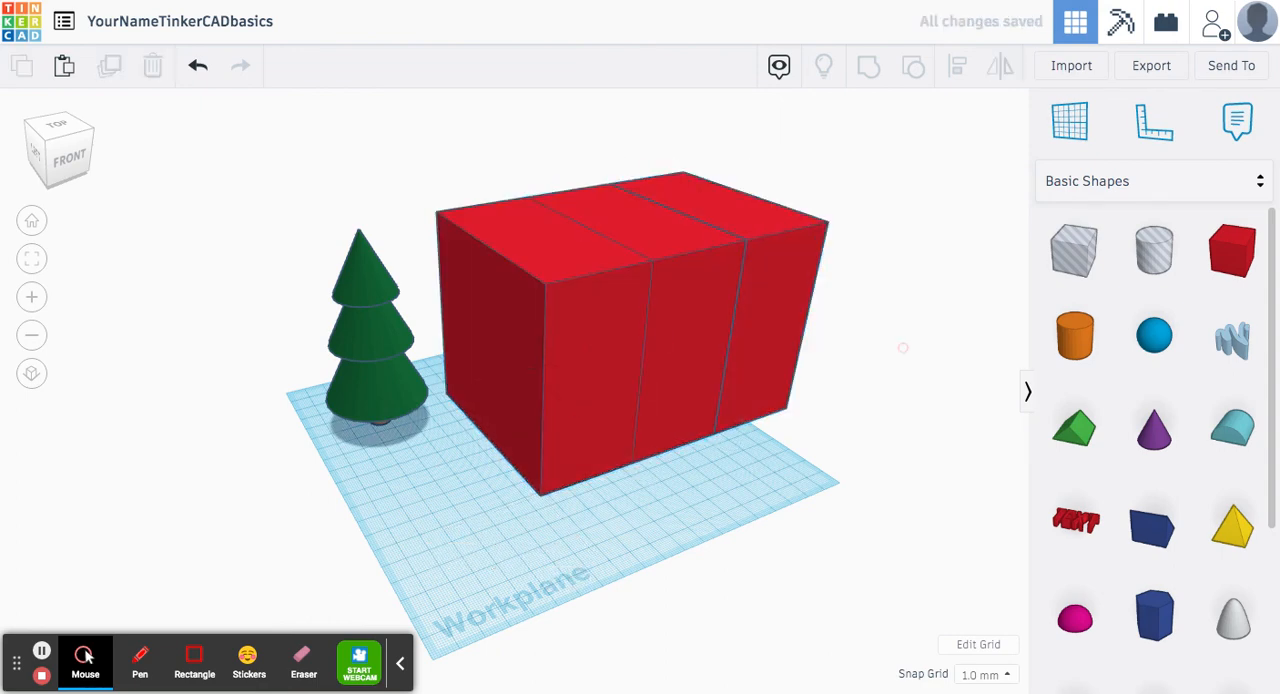
pyautogui.moveTo(788, 300); pyautogui.dragTo(984, 303)
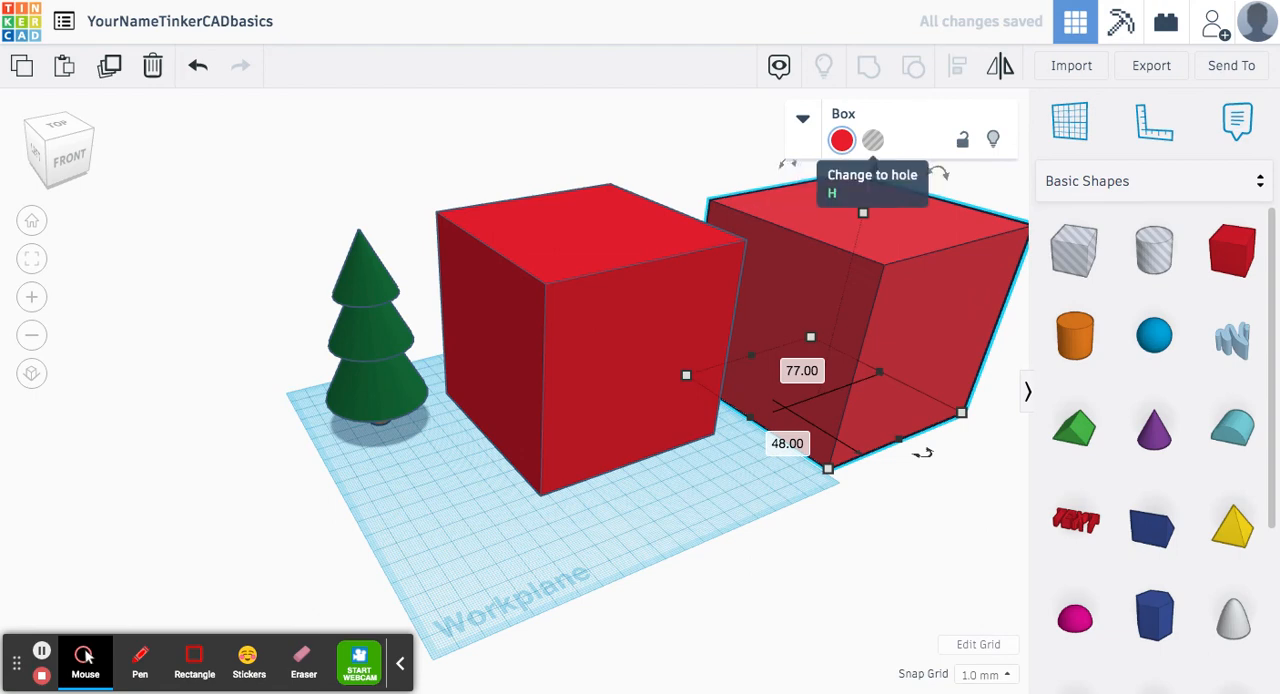
pyautogui.click(872, 140)
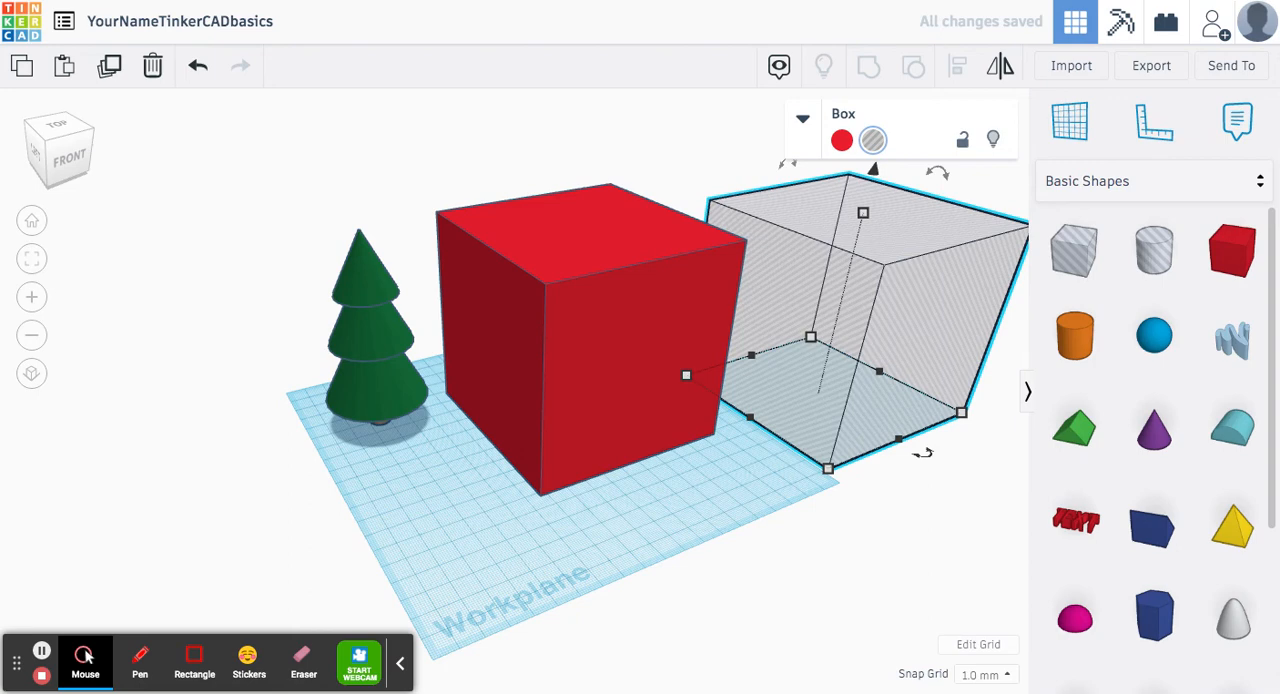
# Step: Set both the width and the depth of the hole box to 95 mm
pyautogui.moveTo(702, 481); pyautogui.dragTo(588, 486, button='middle')
pyautogui.moveTo(714, 473)
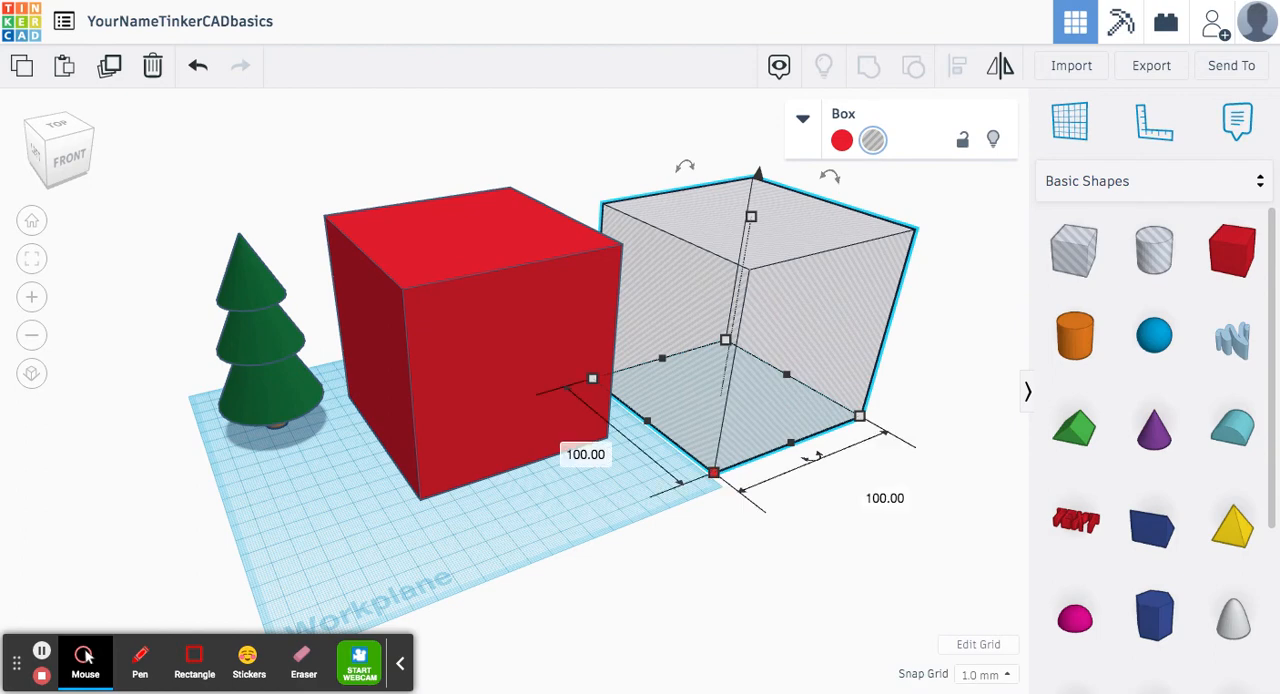
pyautogui.click(872, 495)
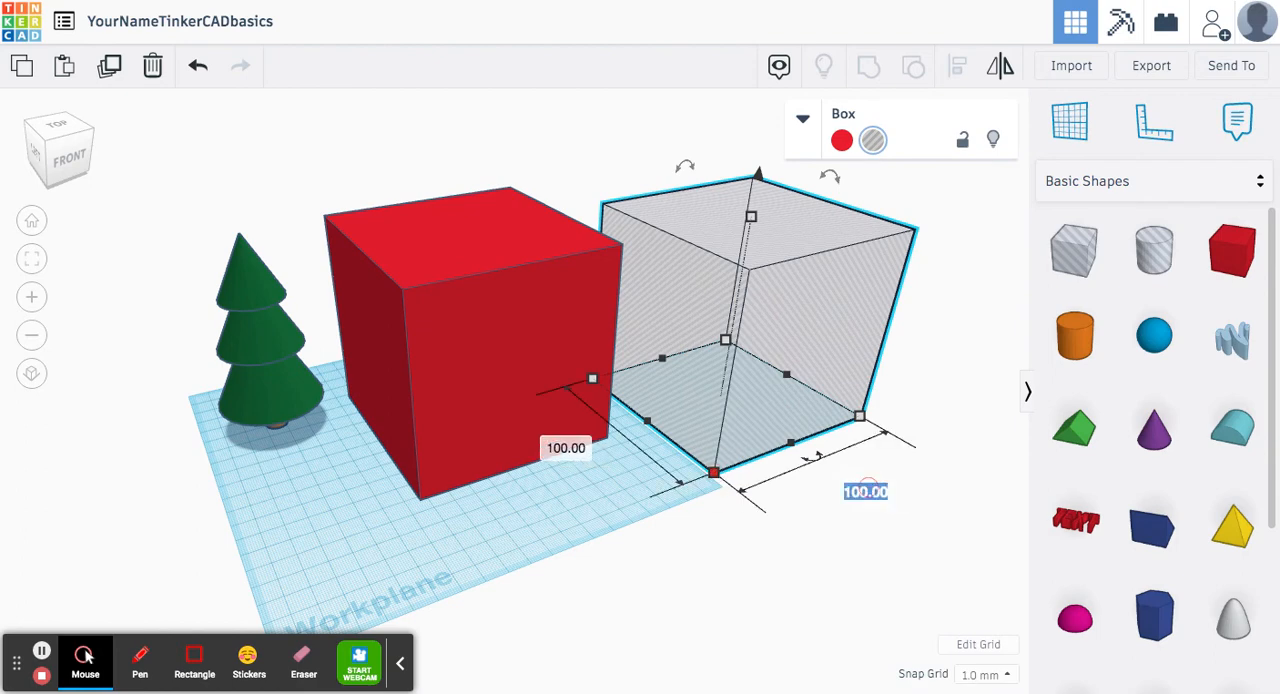
pyautogui.write('95')
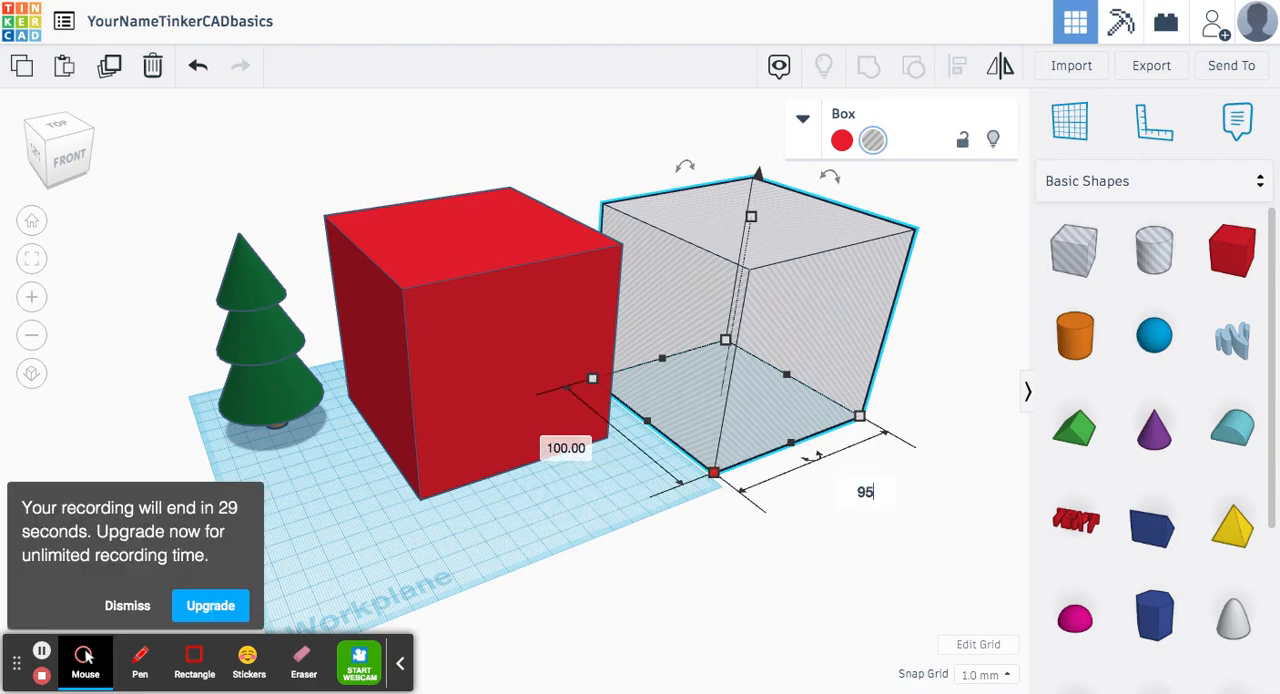
pyautogui.press('Return')
pyautogui.click(574, 446)
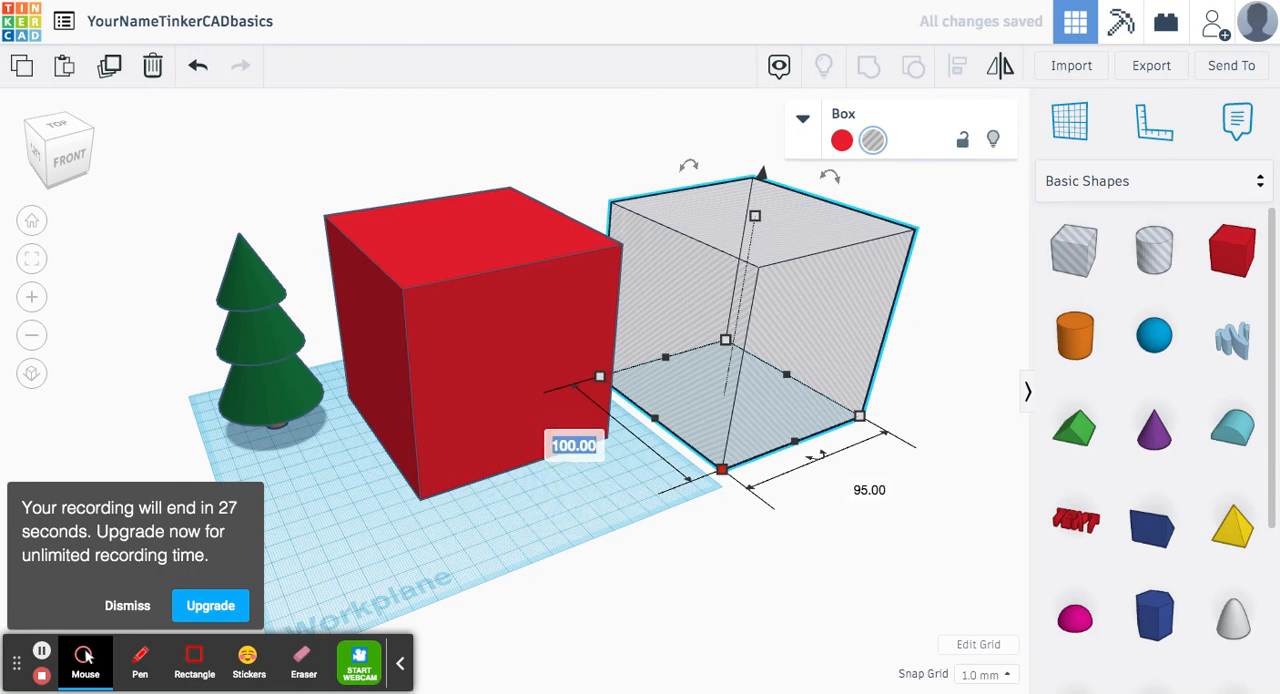
pyautogui.write('95')
pyautogui.press('Return')
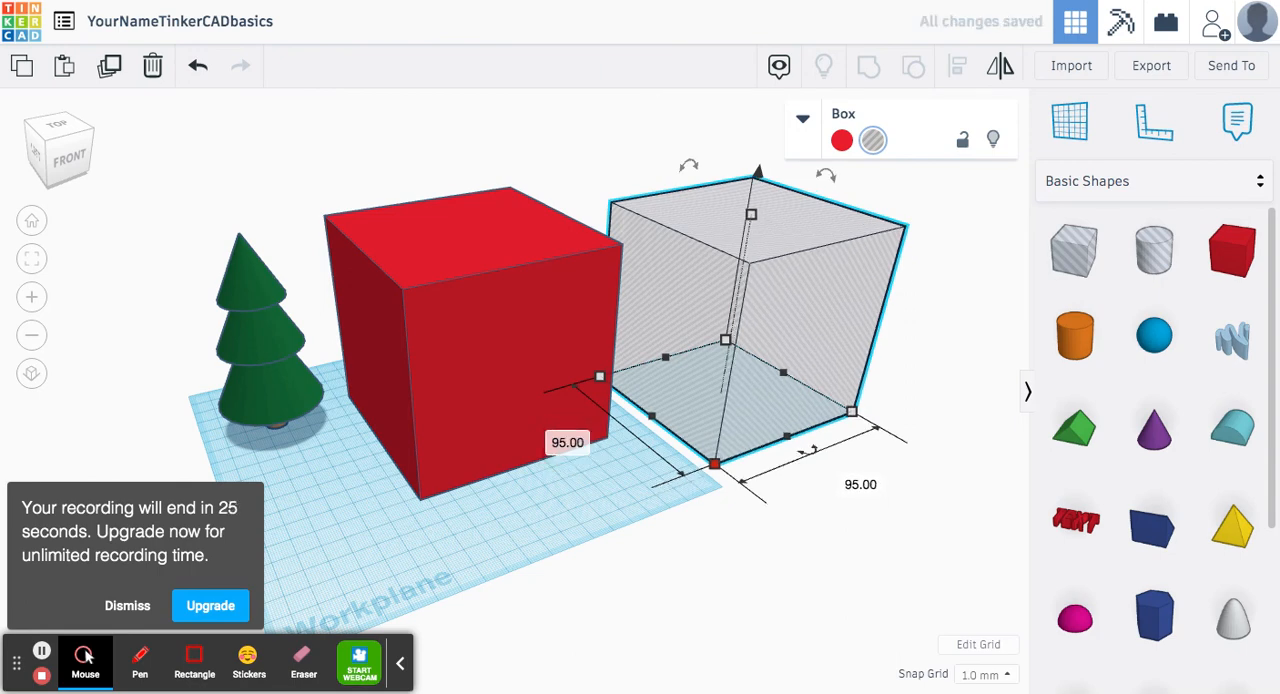
# Step: Raise the hole box 5 mm above the workplane
pyautogui.moveTo(757, 176); pyautogui.dragTo(759, 165)
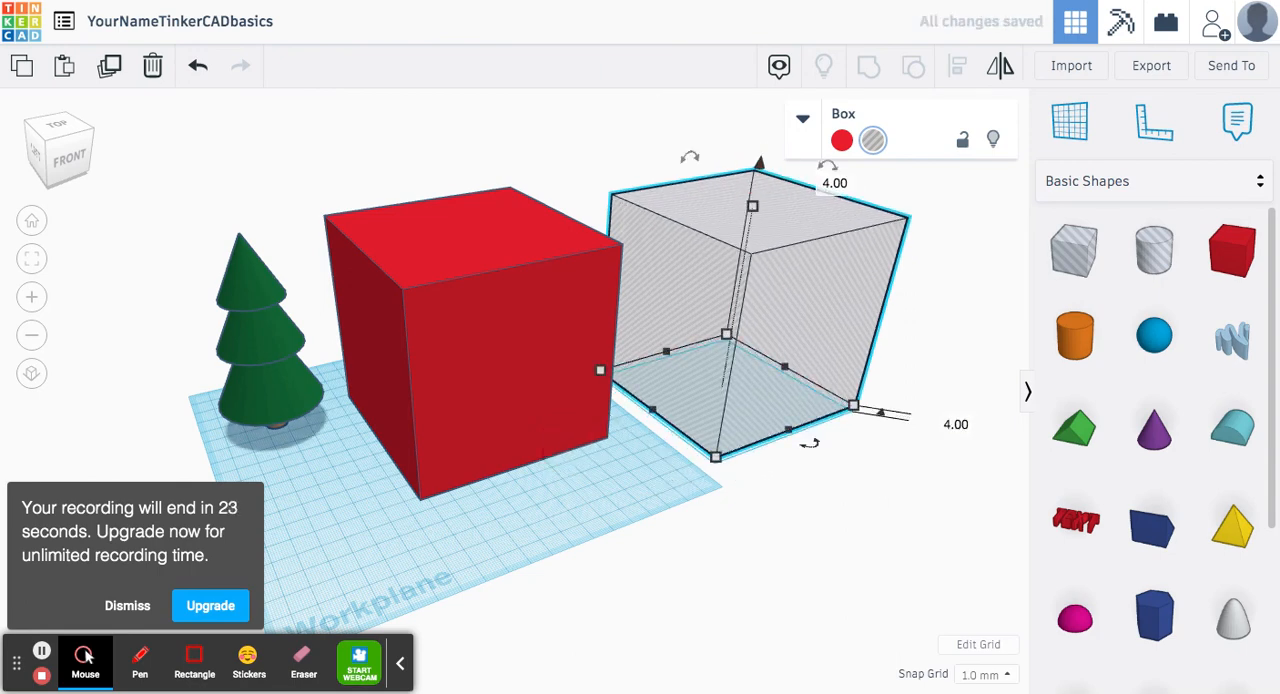
pyautogui.click(955, 424)
pyautogui.write('5')
pyautogui.press('Return')
pyautogui.click(647, 507)
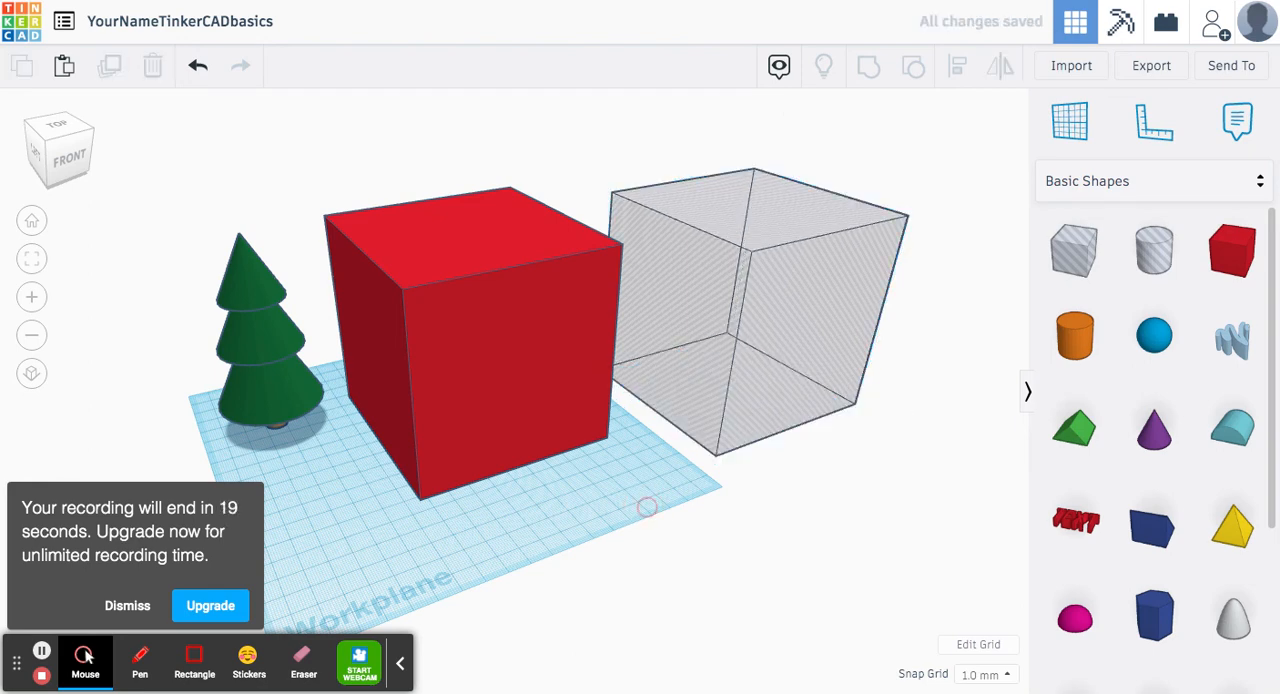
# Step: Centre the red box and the hole box on each other in width and depth, and group them into an open hollow box
pyautogui.moveTo(806, 517); pyautogui.dragTo(535, 238)
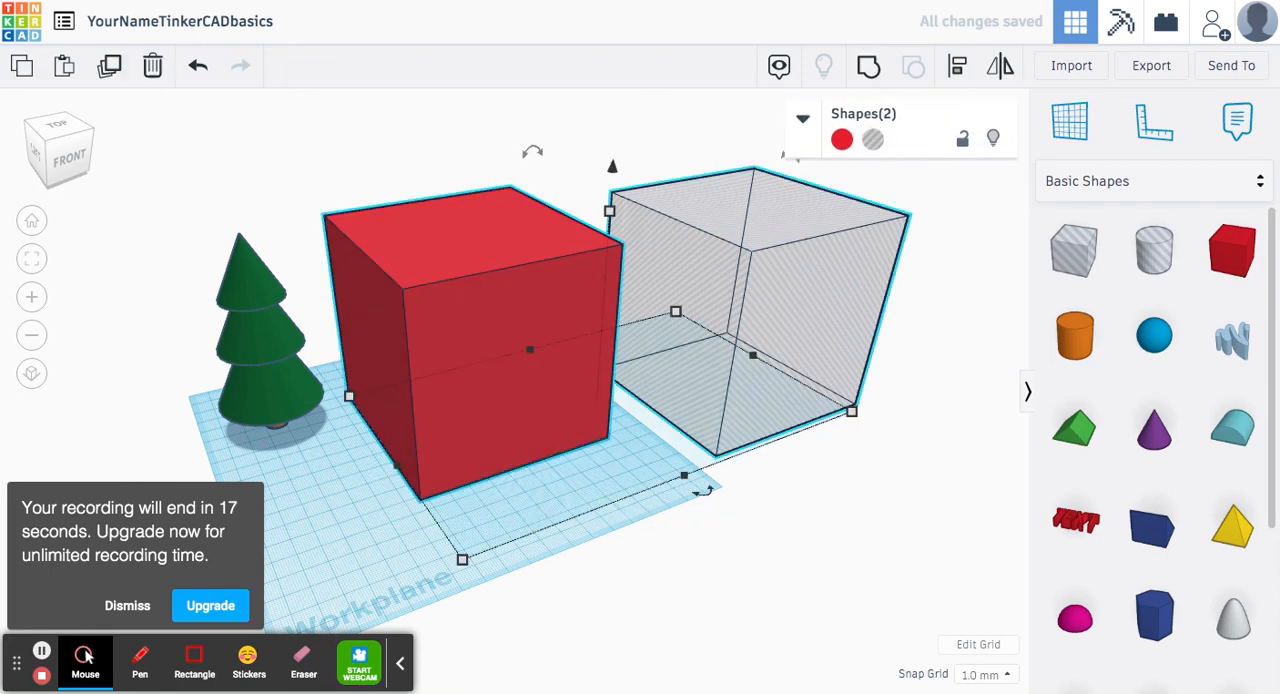
pyautogui.press('l')
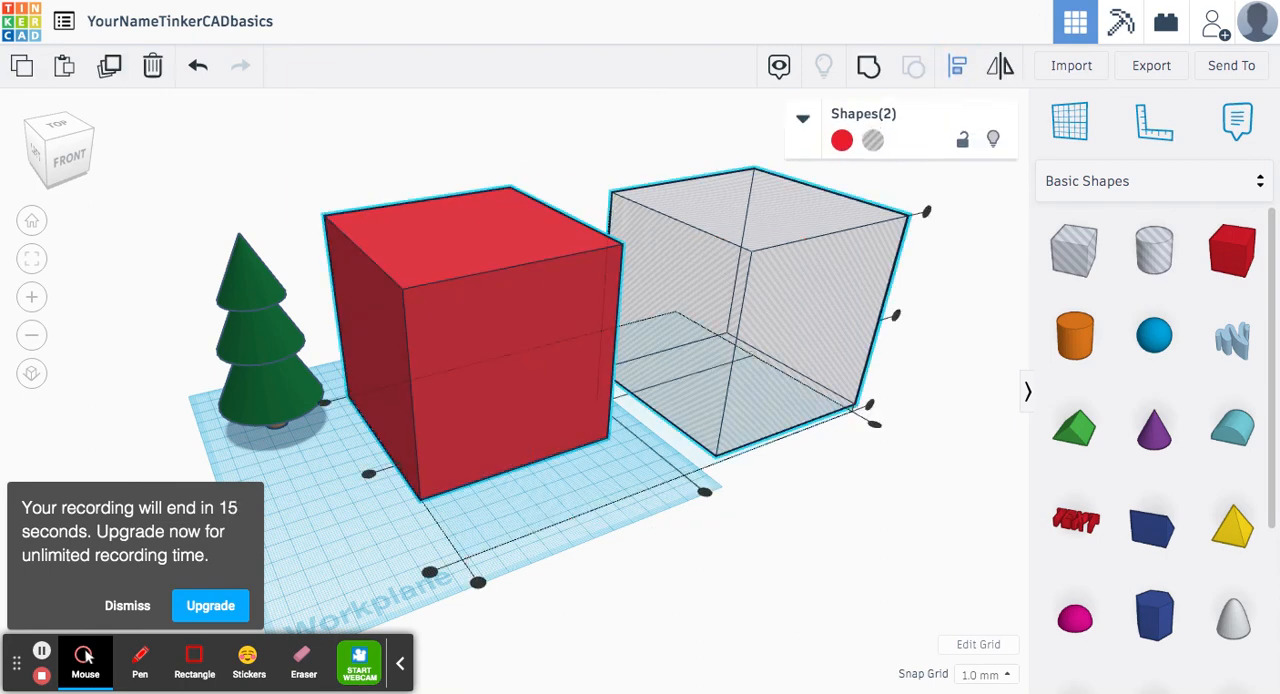
pyautogui.click(704, 491)
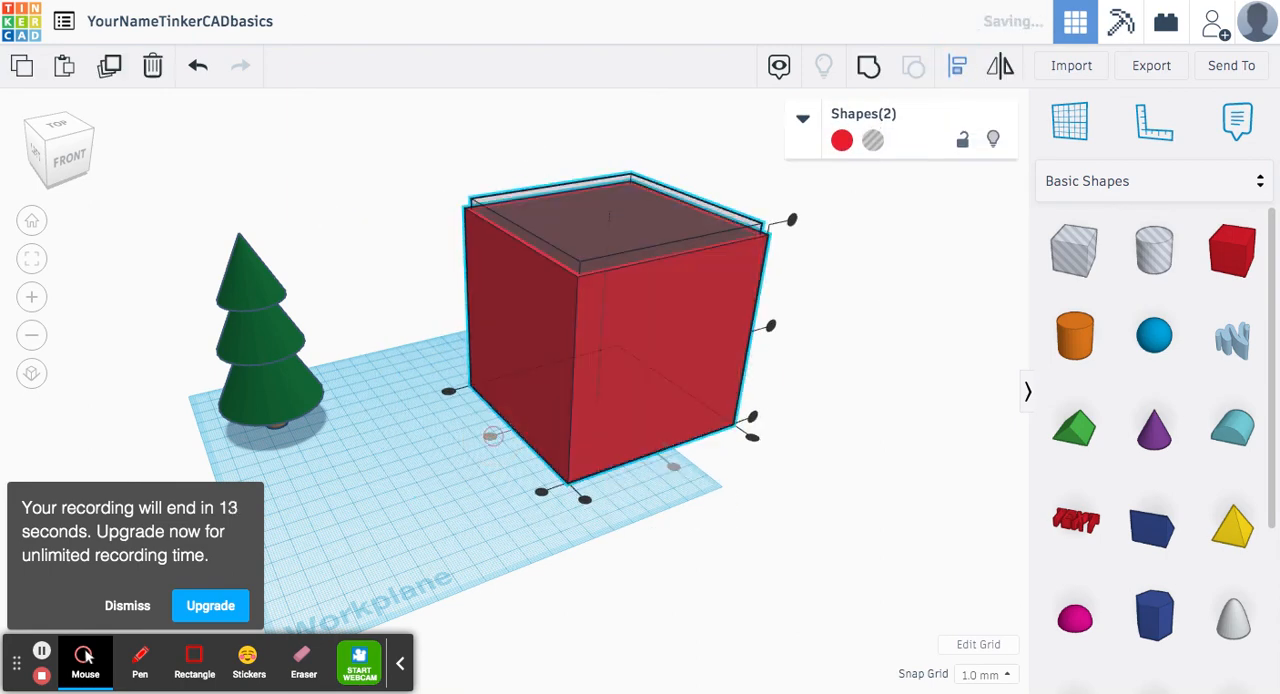
pyautogui.click(868, 65)
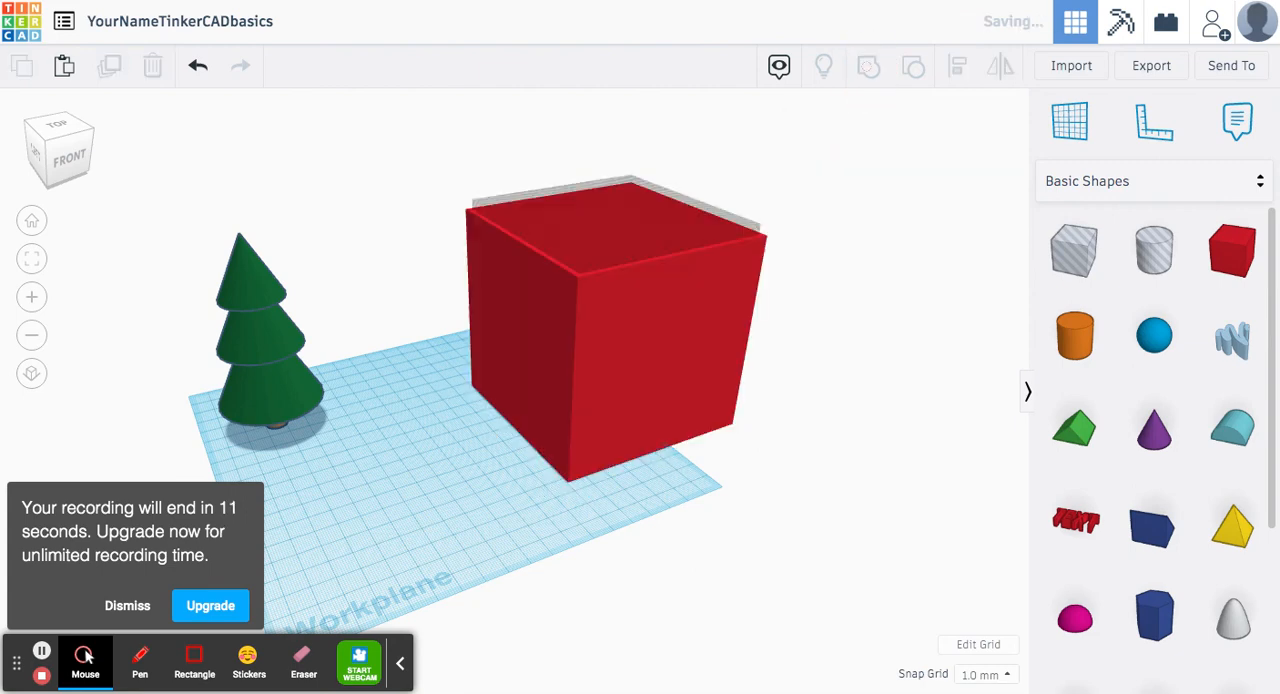
pyautogui.click(417, 198)
pyautogui.moveTo(417, 198); pyautogui.dragTo(431, 335, button='right')
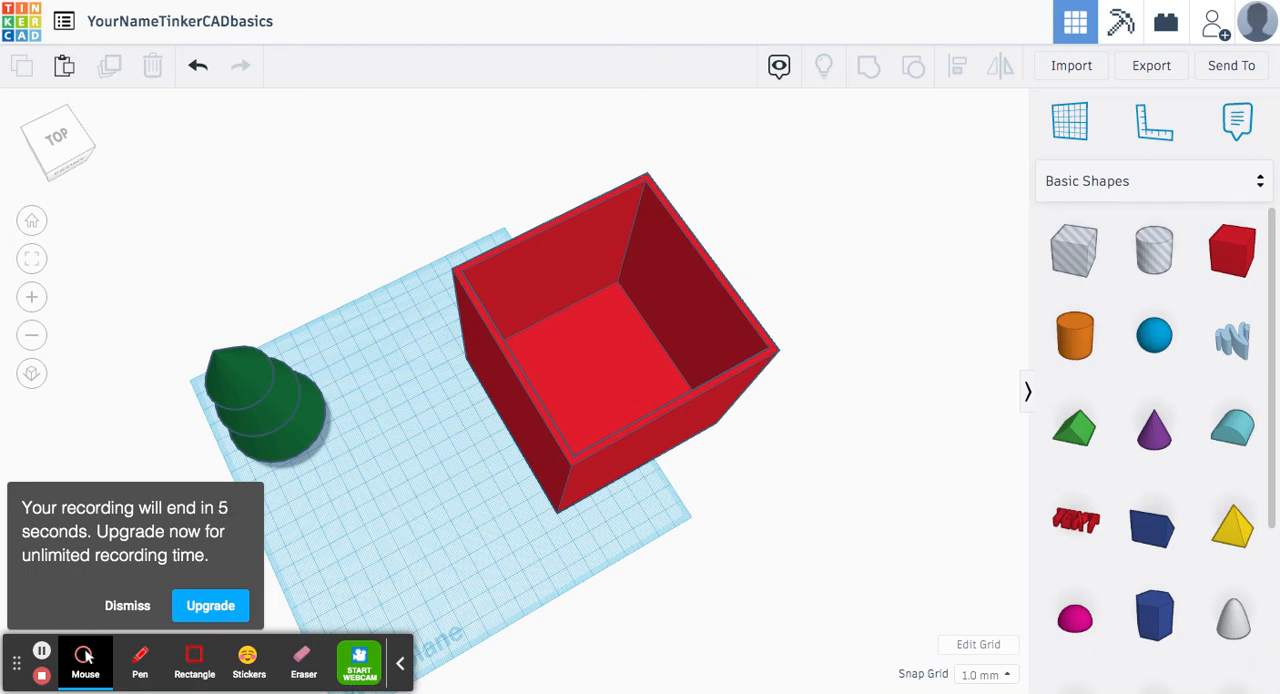
pyautogui.moveTo(664, 374); pyautogui.dragTo(652, 321, button='right')
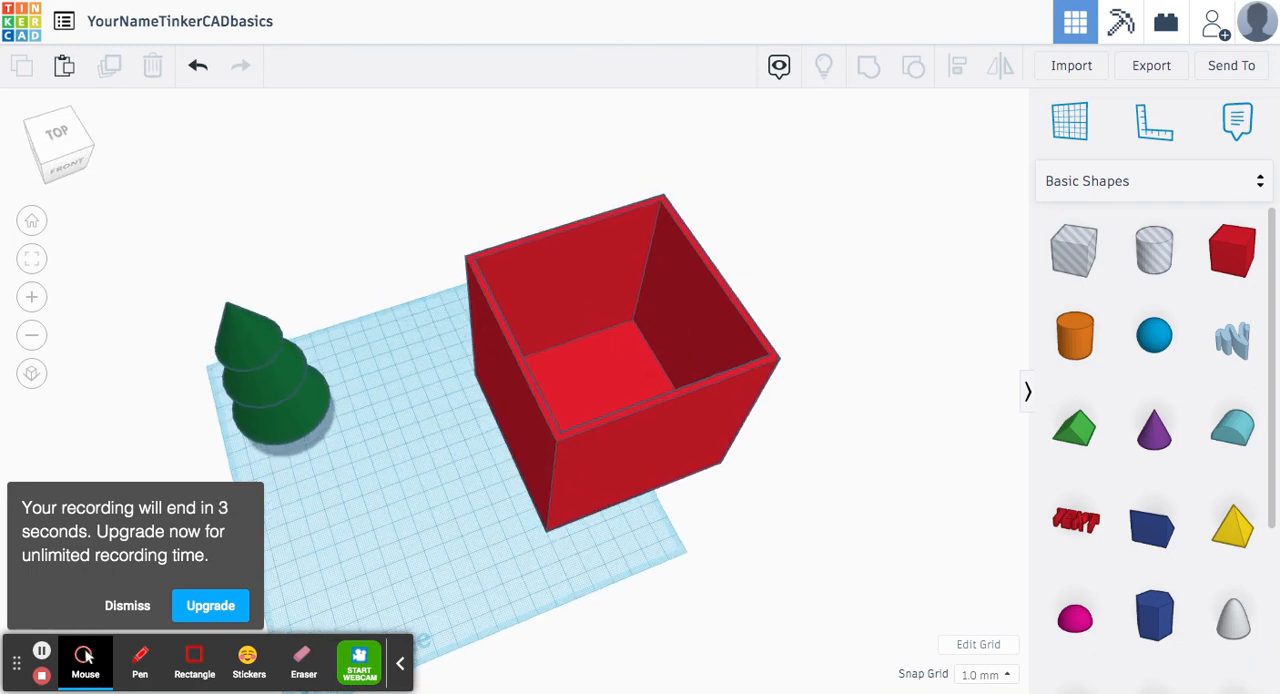